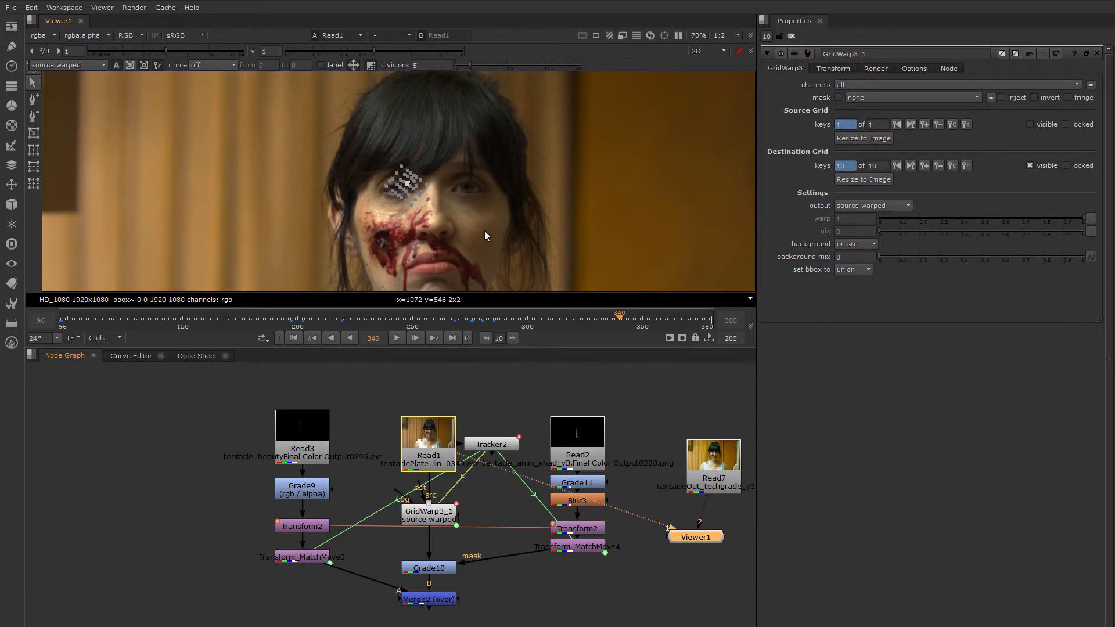
# Clear the GridWarp3_1 settings from the Properties pane.
pyautogui.click(792, 35)
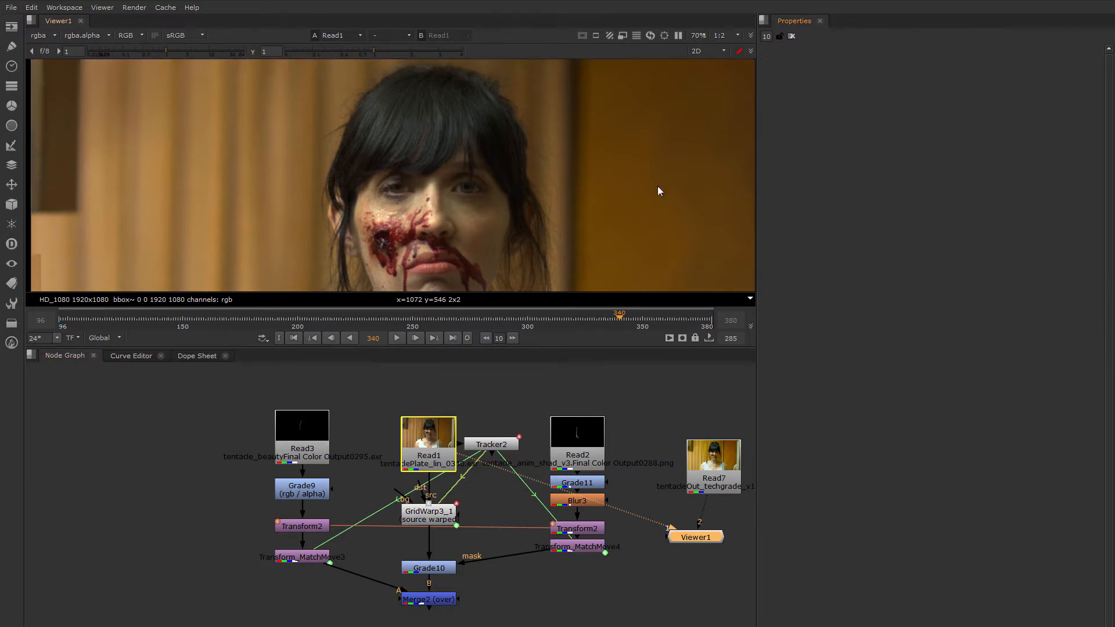
pyautogui.moveTo(453, 409); pyautogui.dragTo(479, 424, button='middle')
pyautogui.scroll(3, 504, 197)
pyautogui.scroll(-4, 505, 197)
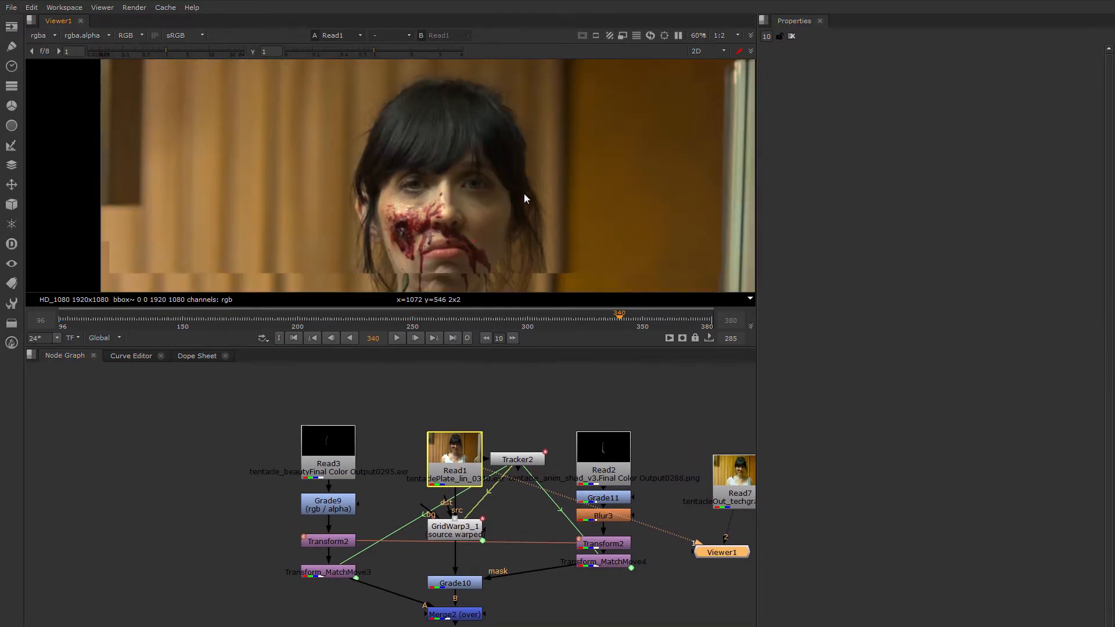
pyautogui.moveTo(524, 194); pyautogui.dragTo(584, 176, button='middle')
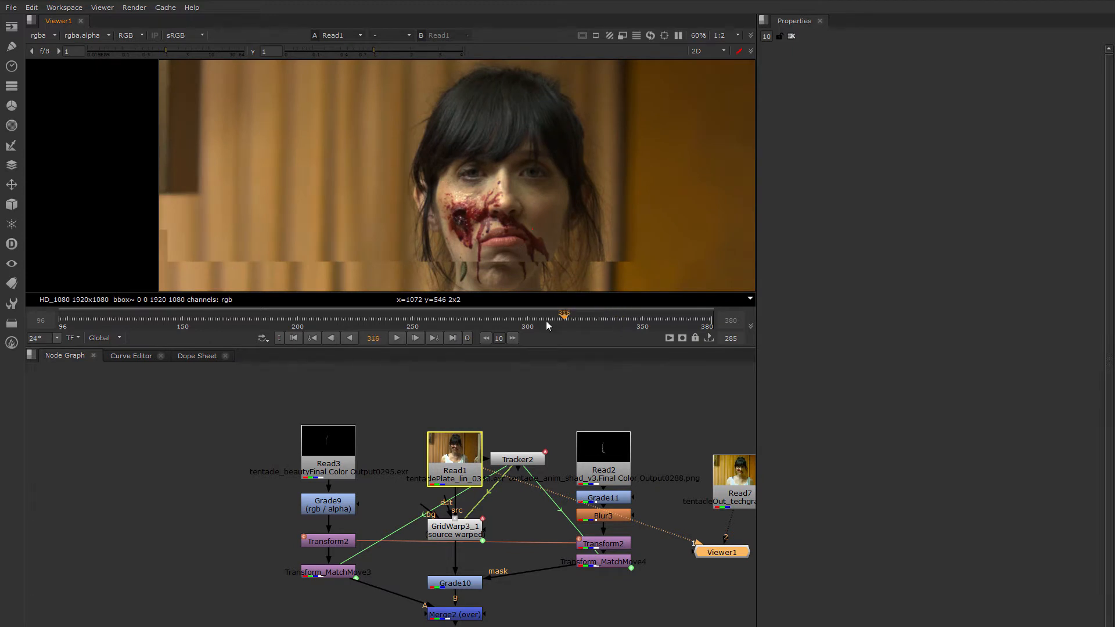
# Scrub the Read1 plate between frames 174 and 242 and examine how the focus on the face changes, finishing at frame 182.
pyautogui.click(452, 472)
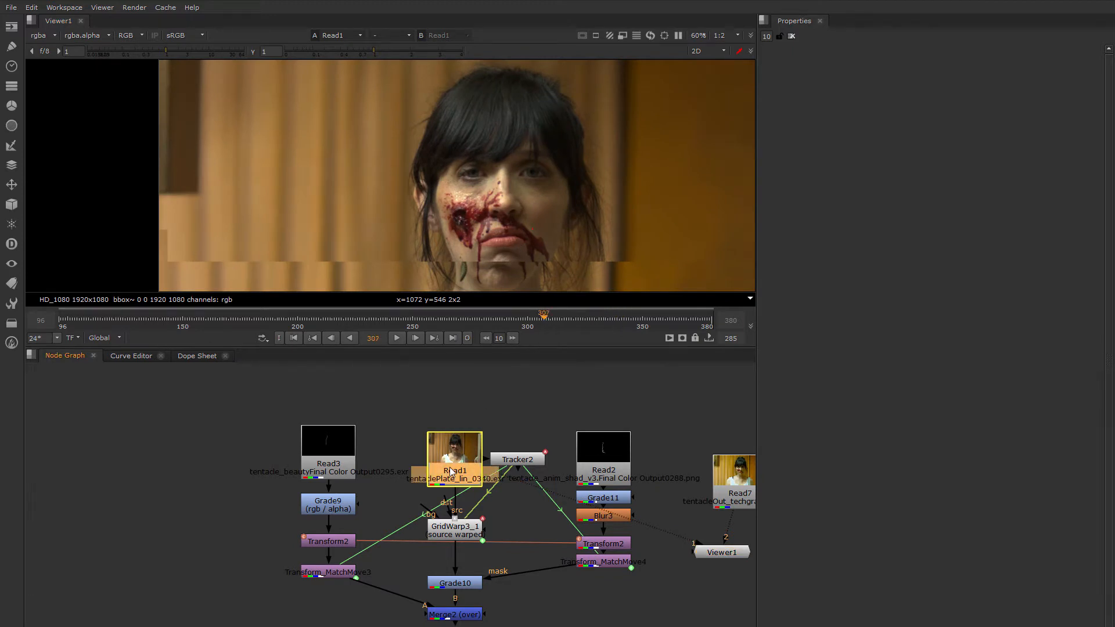
pyautogui.moveTo(510, 318); pyautogui.dragTo(394, 320)
pyautogui.scroll(3, 499, 158)
pyautogui.press('f')
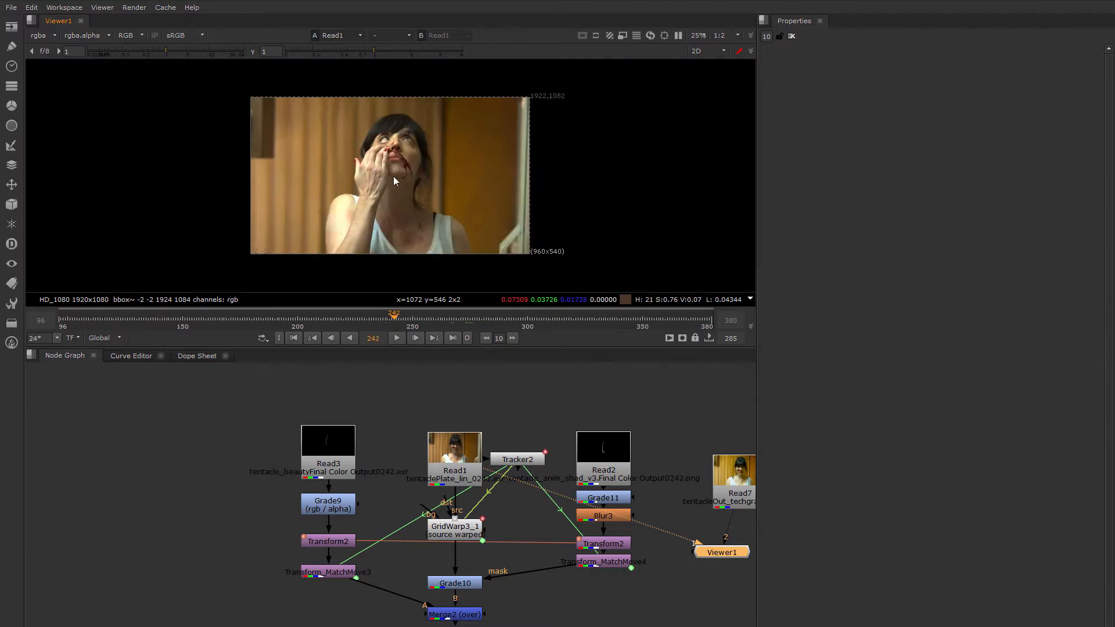
pyautogui.scroll(5, 389, 157)
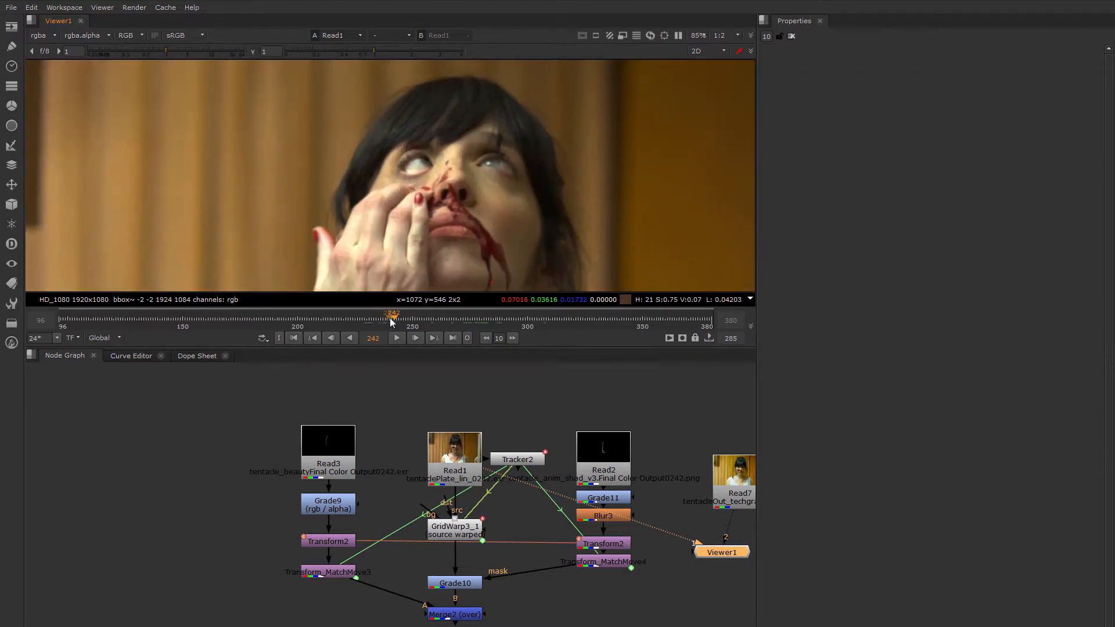
pyautogui.moveTo(389, 319); pyautogui.dragTo(239, 318)
pyautogui.scroll(-3, 357, 222)
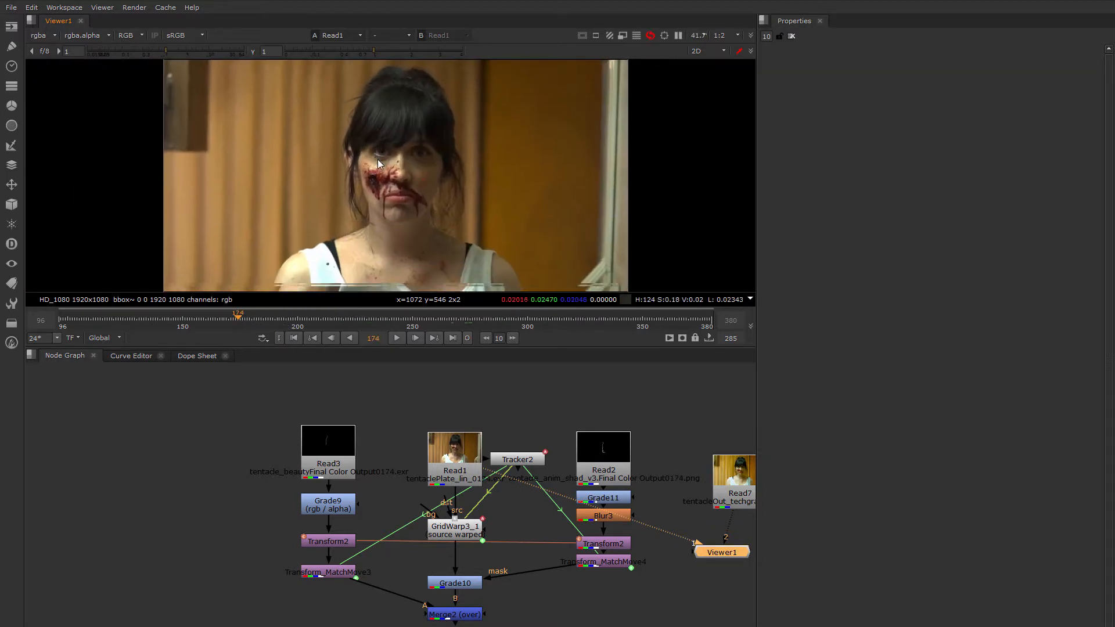
pyautogui.scroll(-2, 378, 162)
pyautogui.moveTo(214, 320); pyautogui.dragTo(293, 328)
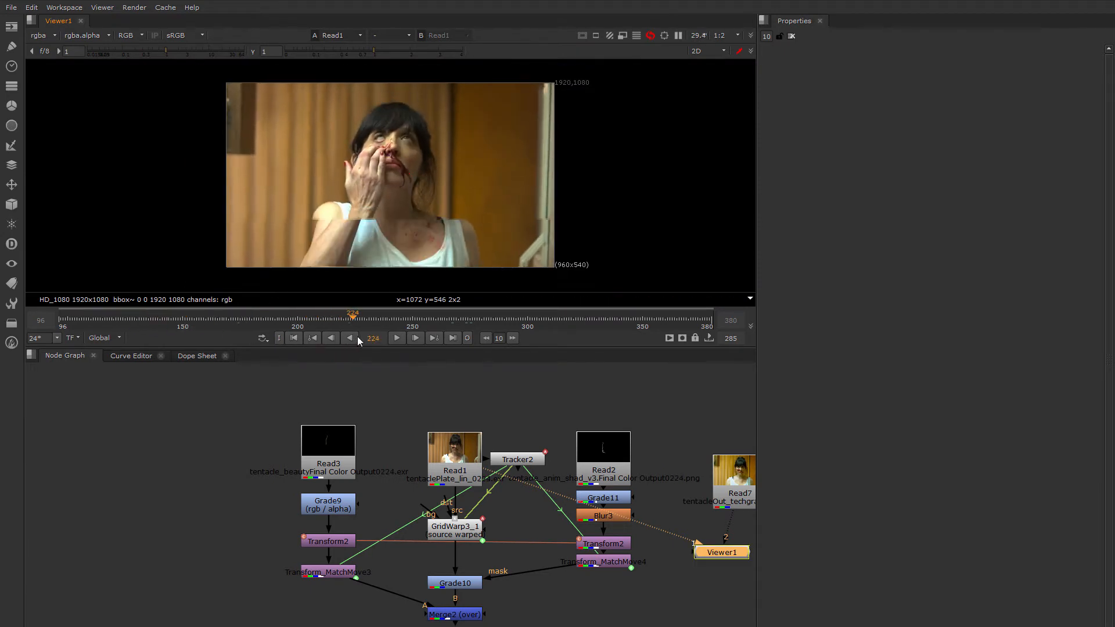
pyautogui.moveTo(393, 331); pyautogui.dragTo(256, 309)
pyautogui.scroll(4, 405, 175)
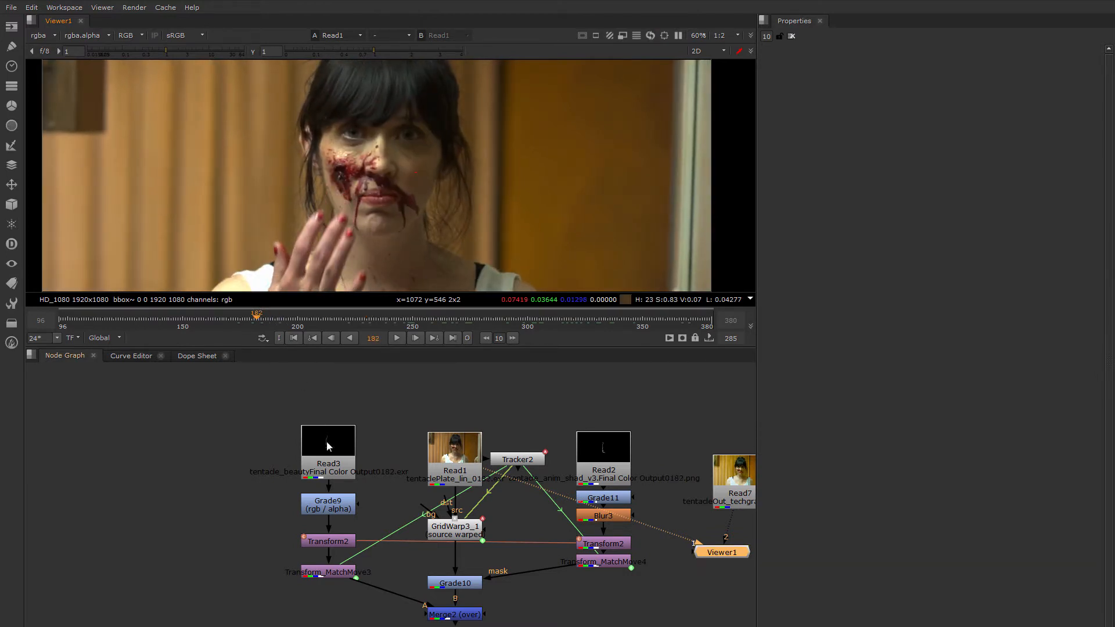
# Show the Merge2 composite in the viewer and examine the tentacle over the face at frame 182.
pyautogui.moveTo(352, 457); pyautogui.dragTo(327, 402, button='middle')
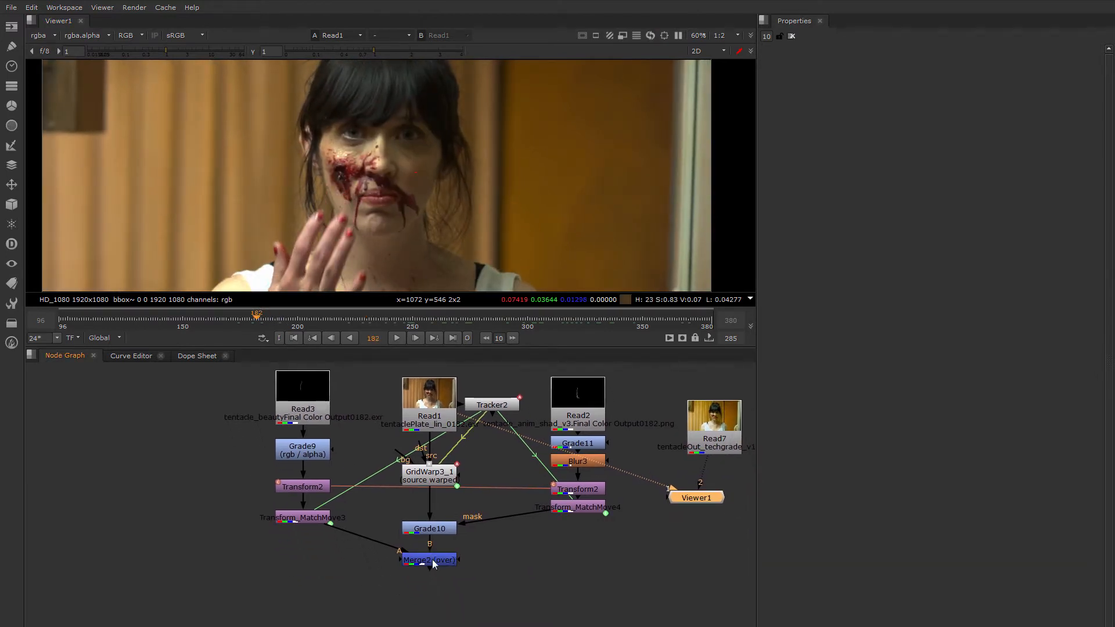
pyautogui.moveTo(432, 559); pyautogui.dragTo(432, 567)
pyautogui.press('1')
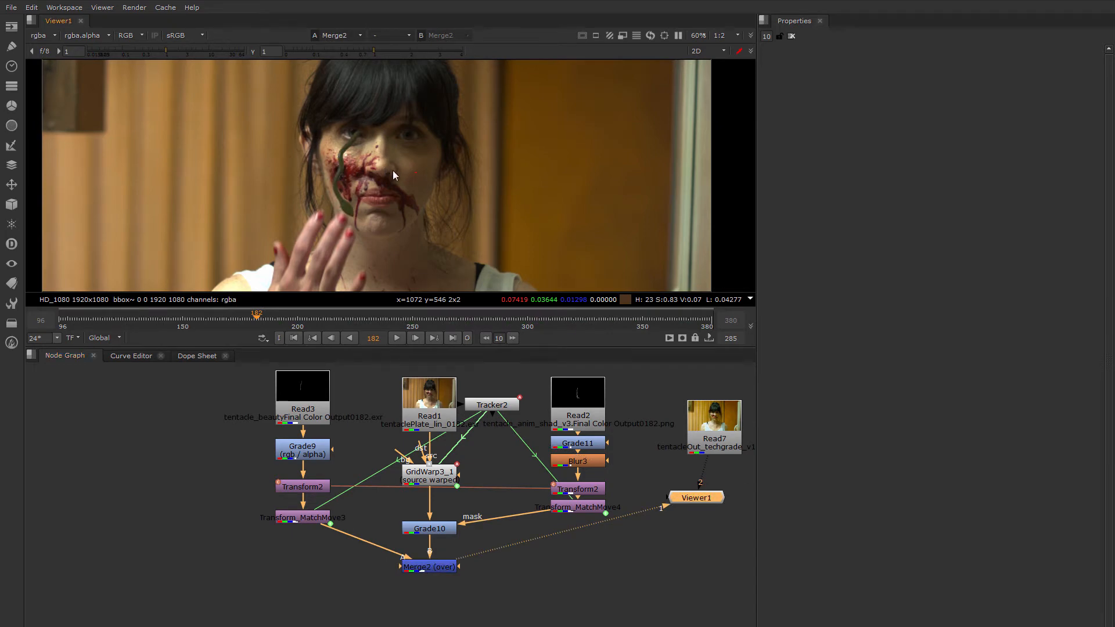
pyautogui.scroll(4, 393, 170)
pyautogui.scroll(2, 430, 186)
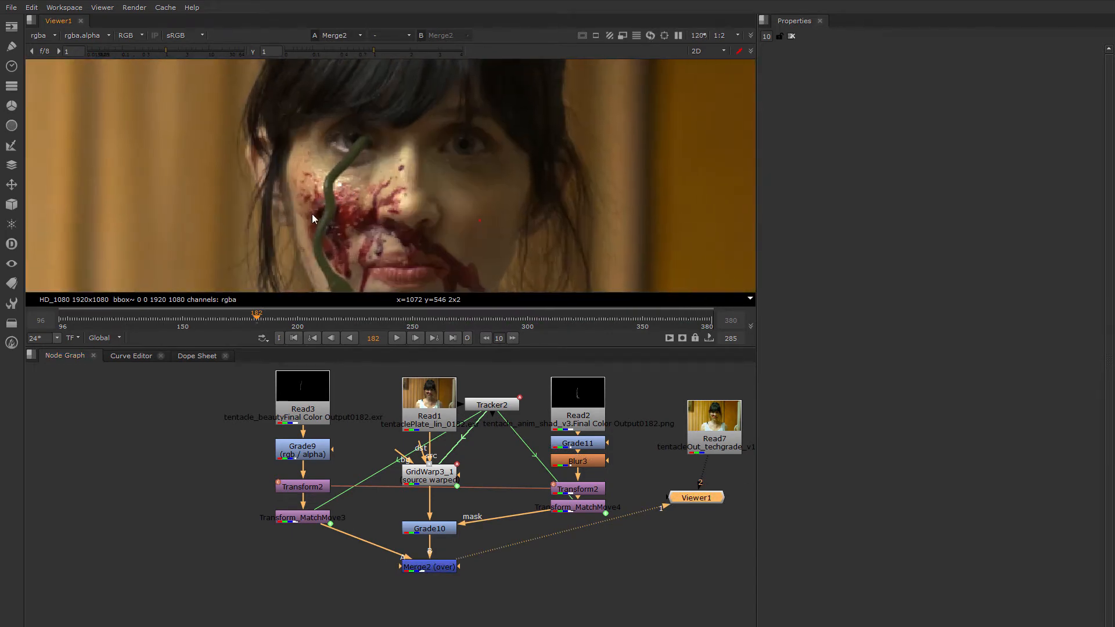
# Examine the composite's red, green and blue channels one by one, comparing the wall and face with the tentacle.
pyautogui.press('r')
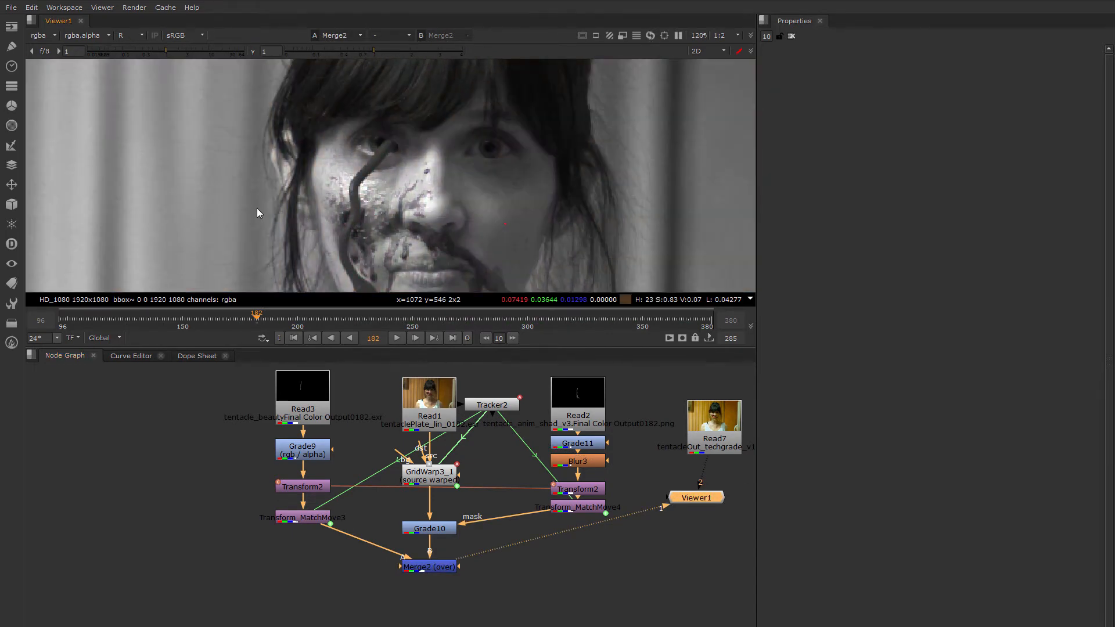
pyautogui.scroll(3, 285, 214)
pyautogui.moveTo(222, 201); pyautogui.dragTo(378, 210, button='middle')
pyautogui.scroll(3, 324, 221)
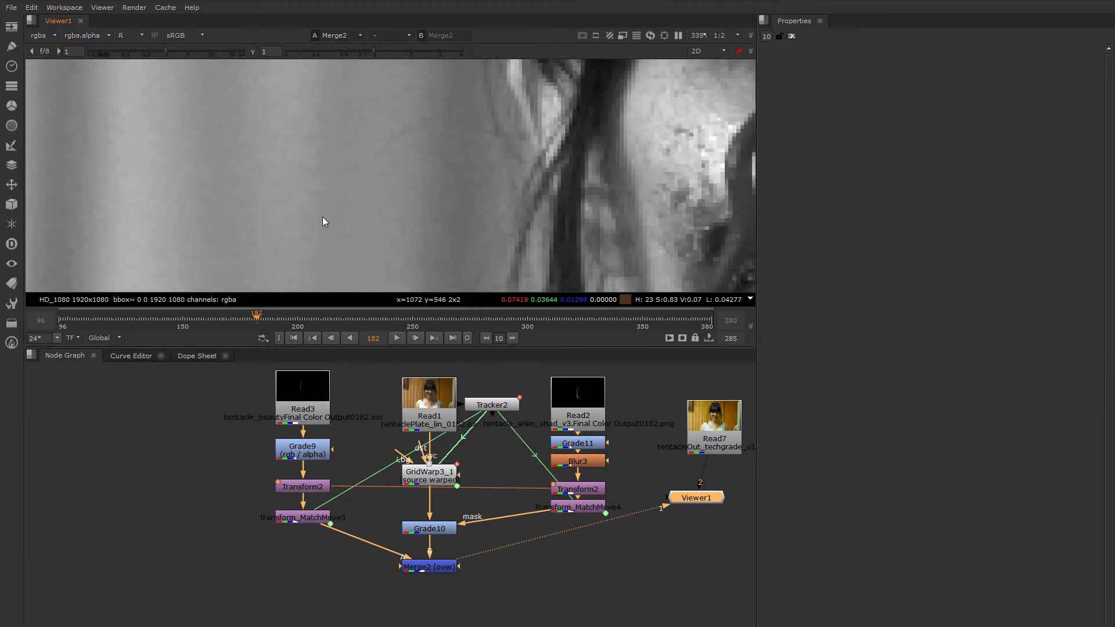
pyautogui.press('g')
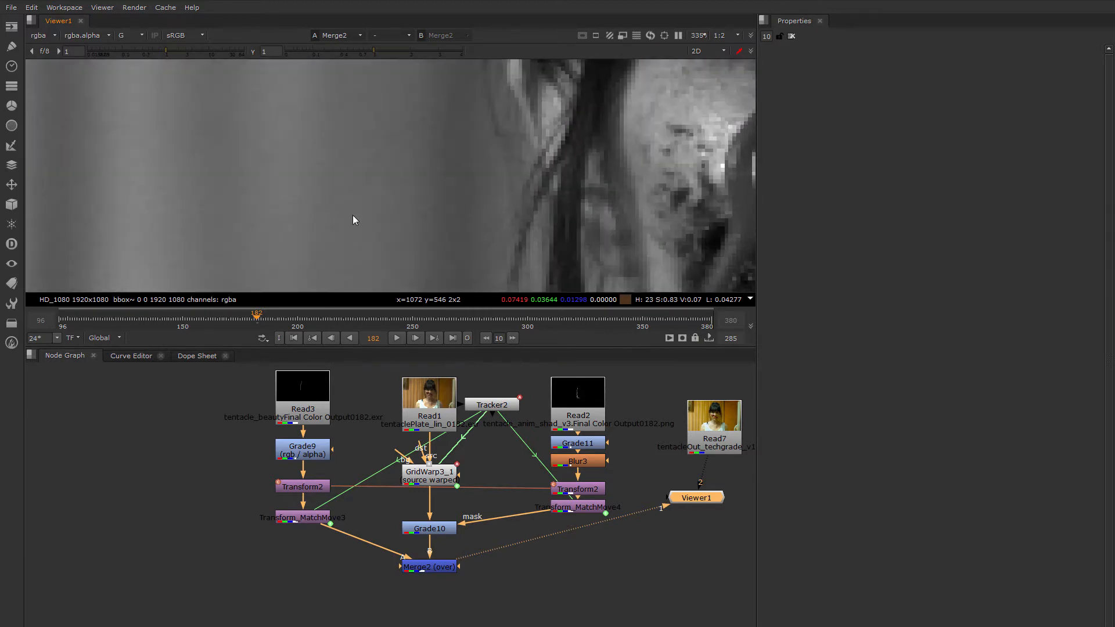
pyautogui.press('b')
pyautogui.scroll(-4, 395, 206)
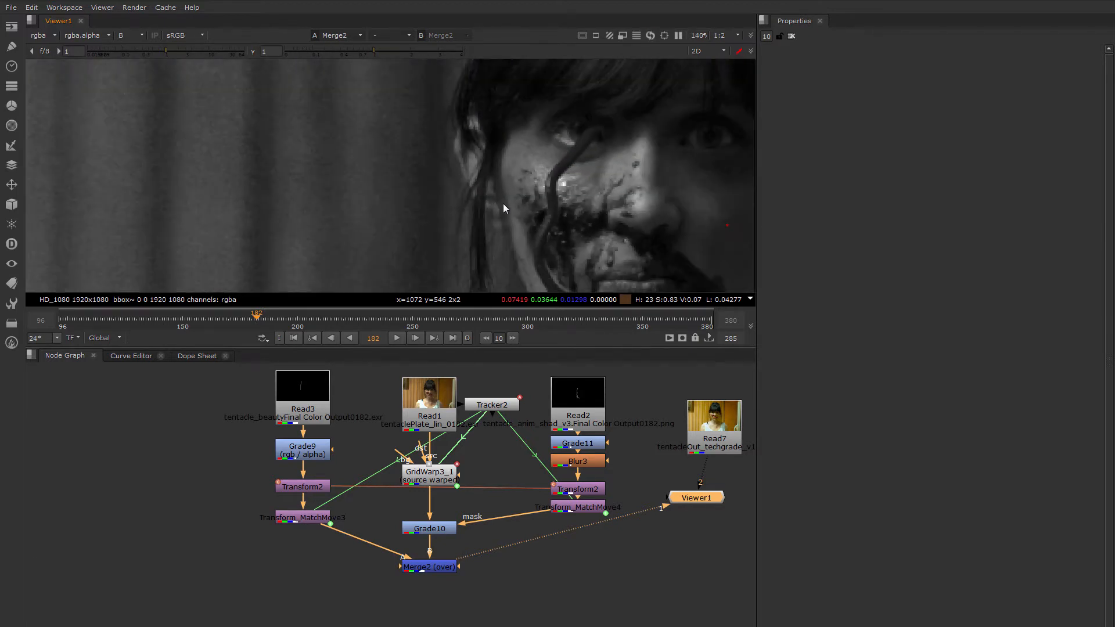
pyautogui.scroll(4, 569, 156)
pyautogui.scroll(-3, 537, 207)
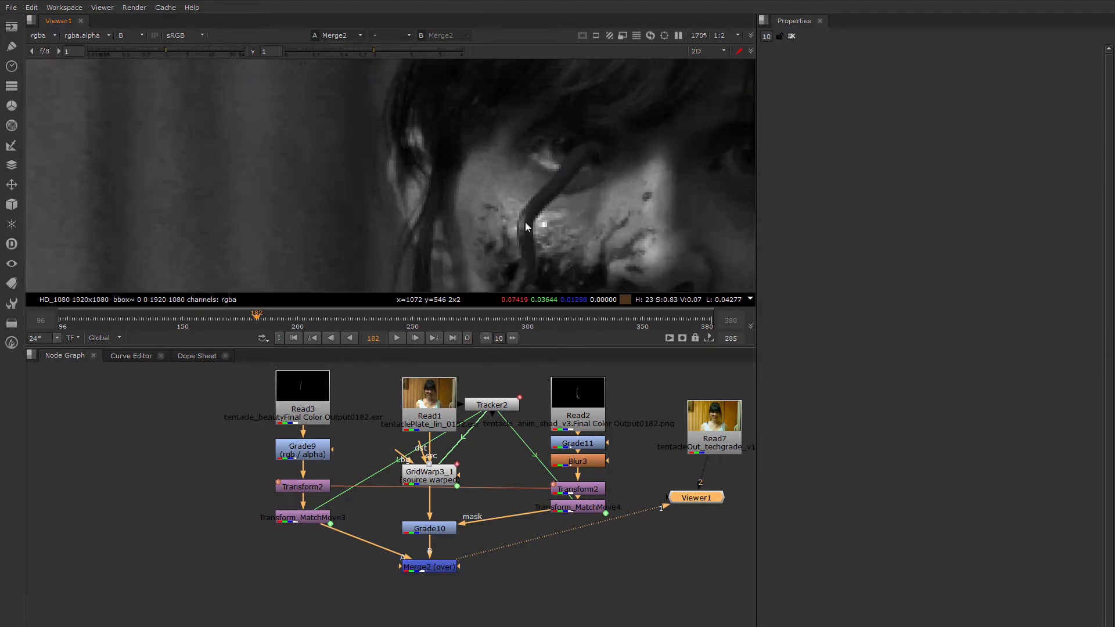
# Raise the viewer gain to 4.8 and examine the tentacle against the face in the blue channel.
pyautogui.moveTo(520, 241); pyautogui.dragTo(505, 177, button='middle')
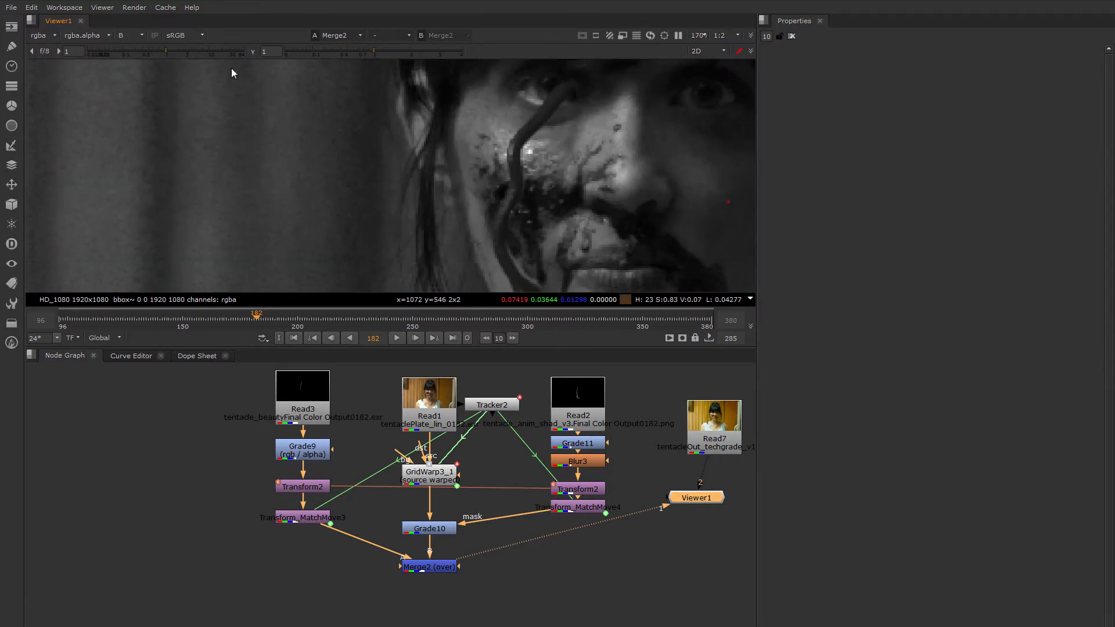
pyautogui.moveTo(166, 52); pyautogui.dragTo(194, 52)
pyautogui.moveTo(485, 215); pyautogui.dragTo(439, 170, button='middle')
pyautogui.scroll(-3, 480, 244)
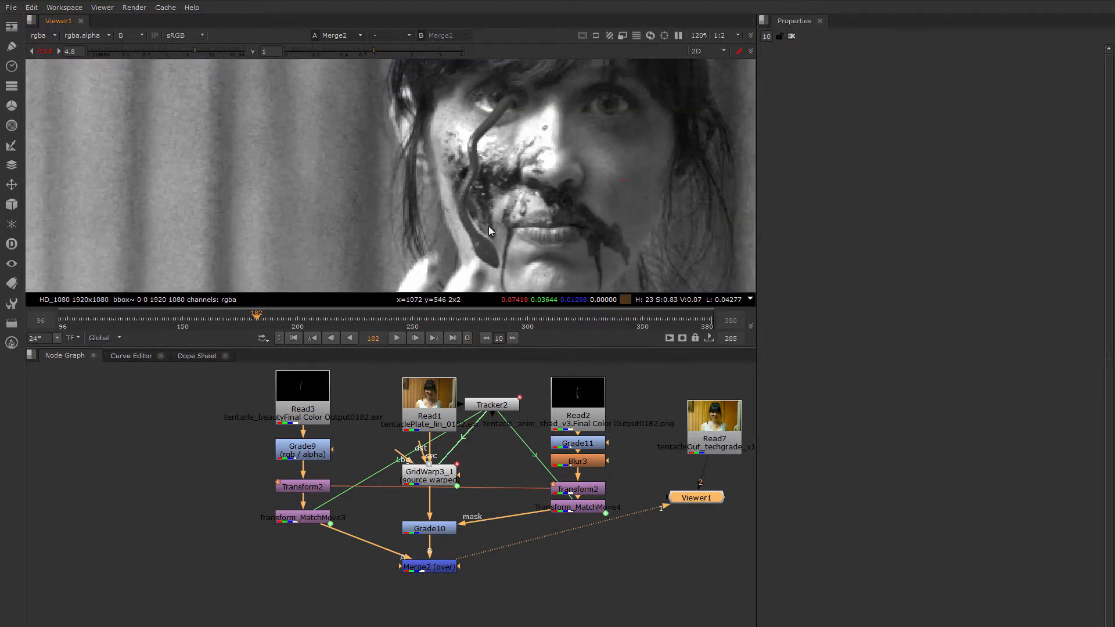
pyautogui.moveTo(489, 225); pyautogui.dragTo(440, 235, button='middle')
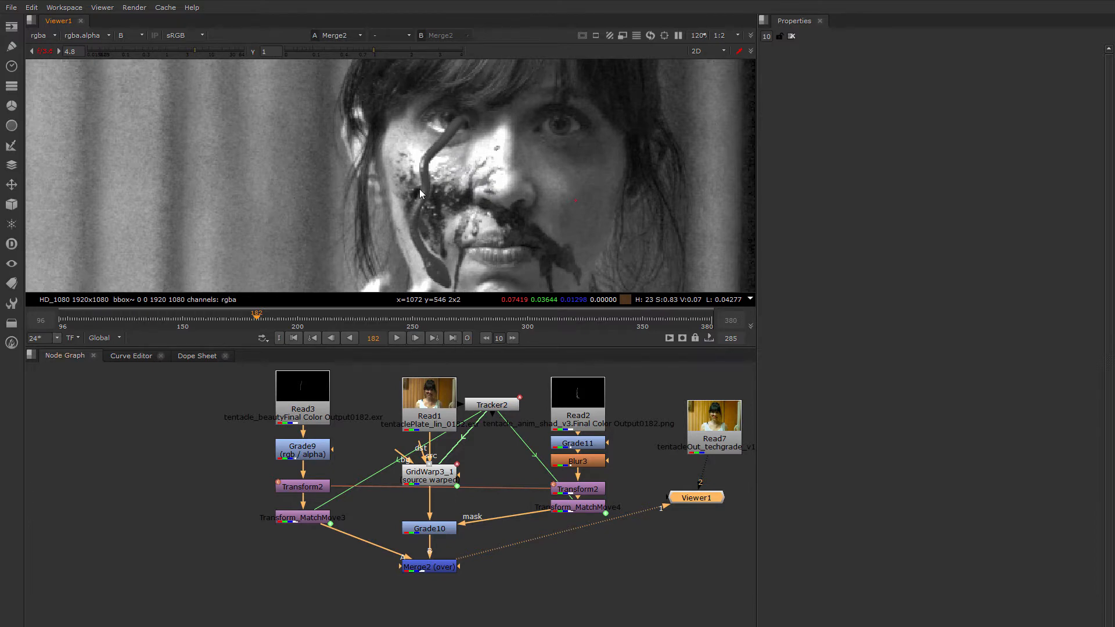
# Return the viewer to full RGB colour and reset its gain to 1.
pyautogui.moveTo(420, 190)
pyautogui.mouseDown(button='middle')
pyautogui.moveTo(414, 205)
pyautogui.moveTo(410, 196)
pyautogui.moveTo(430, 184)
pyautogui.mouseUp(button='middle')
pyautogui.press('r')
pyautogui.press('r')
pyautogui.click(43, 51)
# Go to frame 264 of the composite and examine the tentacle's sharpness against the face and hair.
pyautogui.moveTo(273, 308); pyautogui.dragTo(445, 332)
pyautogui.scroll(-3, 485, 238)
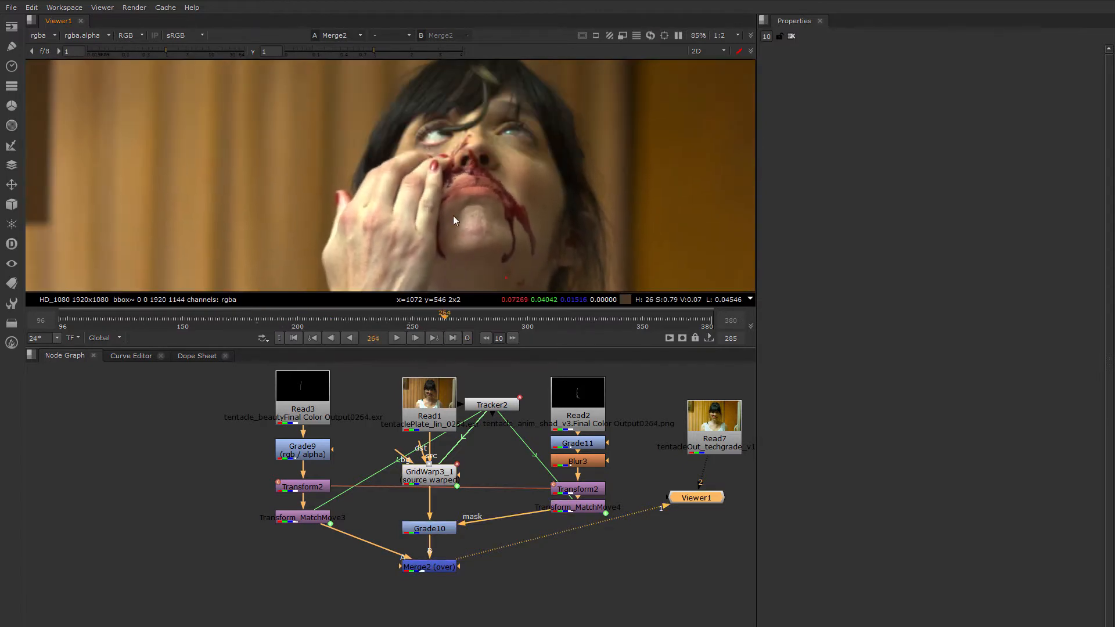
pyautogui.scroll(4, 446, 132)
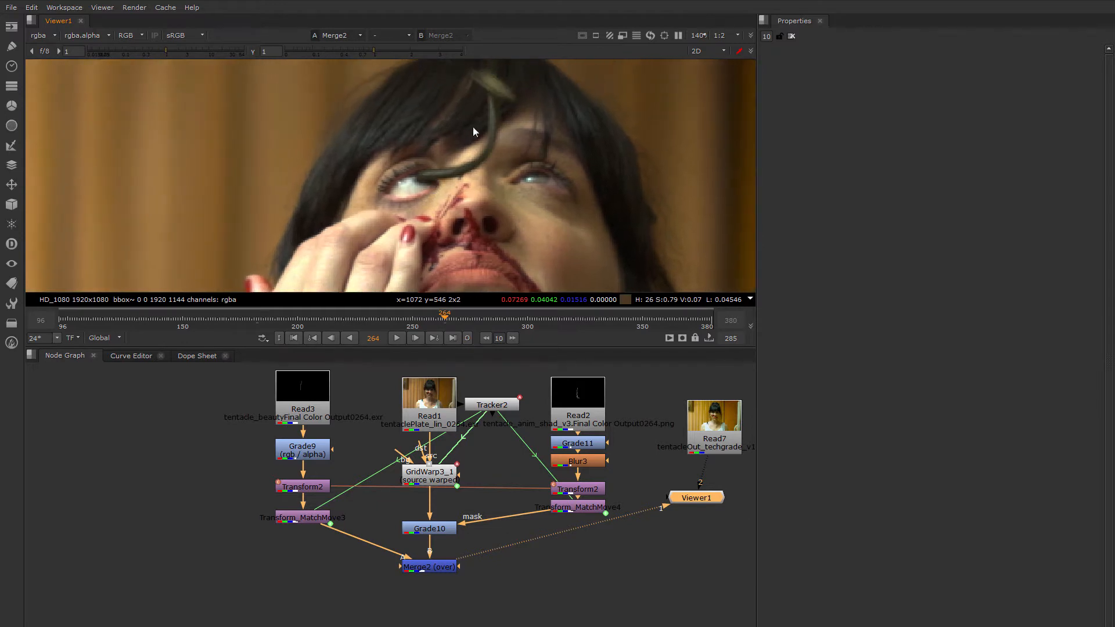
pyautogui.scroll(-3, 470, 145)
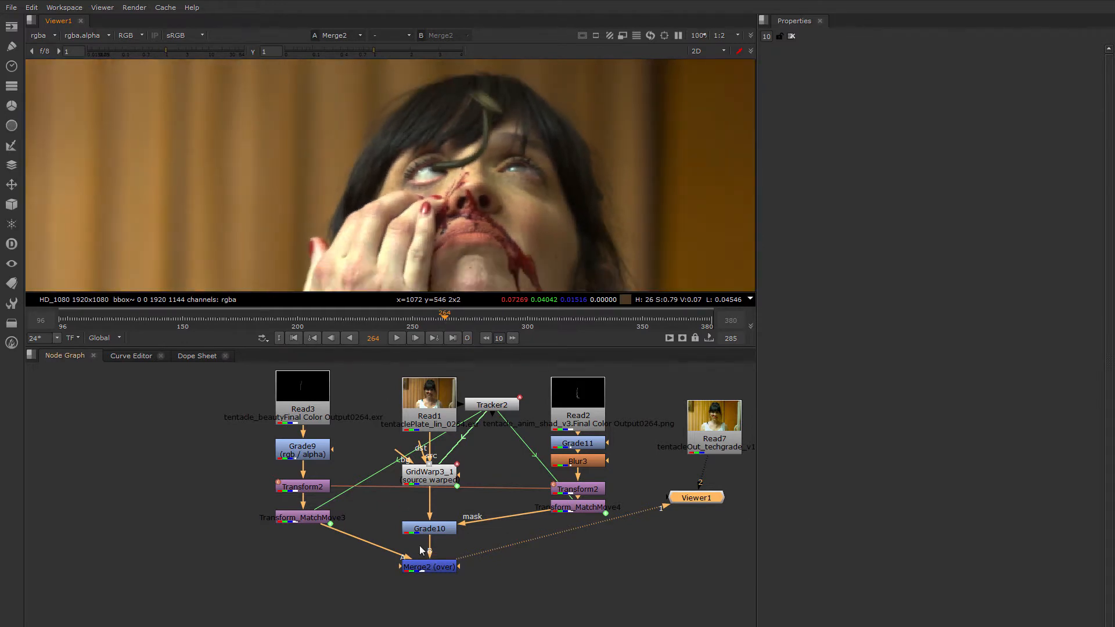
# Insert a Blur node between Transform_MatchMove3 and Merge2 and set its channels to rgba.
pyautogui.moveTo(428, 568); pyautogui.dragTo(430, 584)
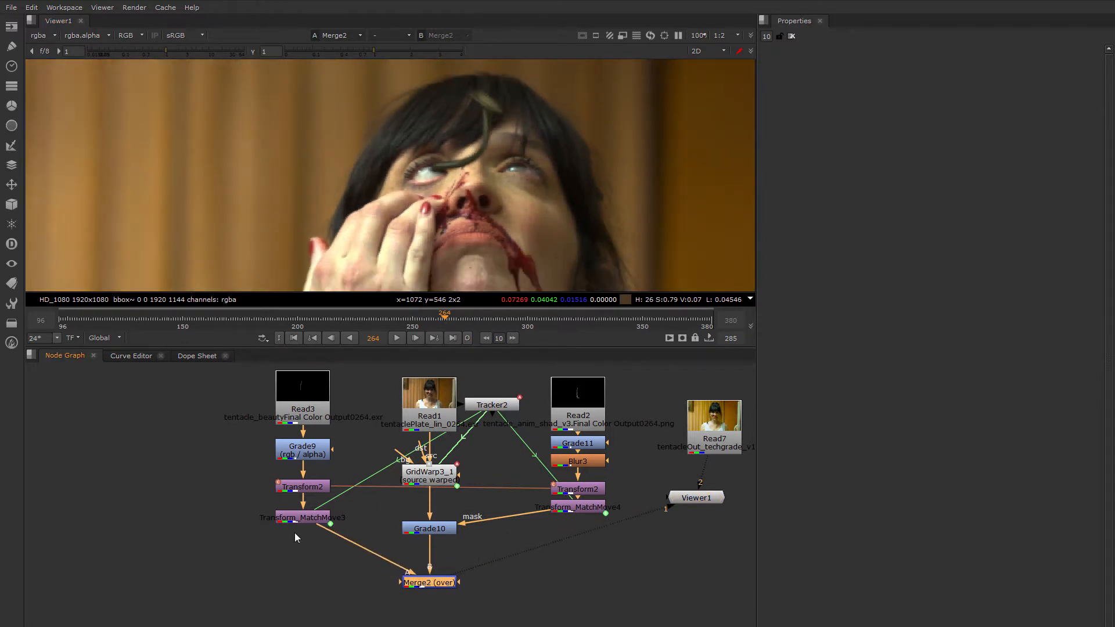
pyautogui.moveTo(305, 520); pyautogui.dragTo(297, 516)
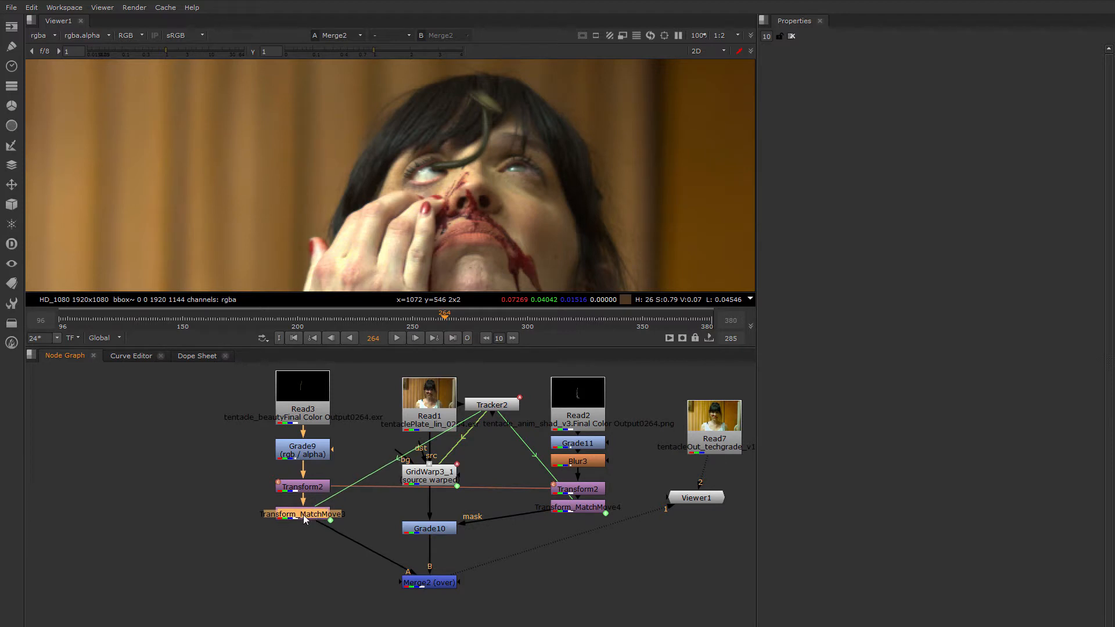
pyautogui.moveTo(323, 510); pyautogui.dragTo(306, 469, button='middle')
pyautogui.press('b')
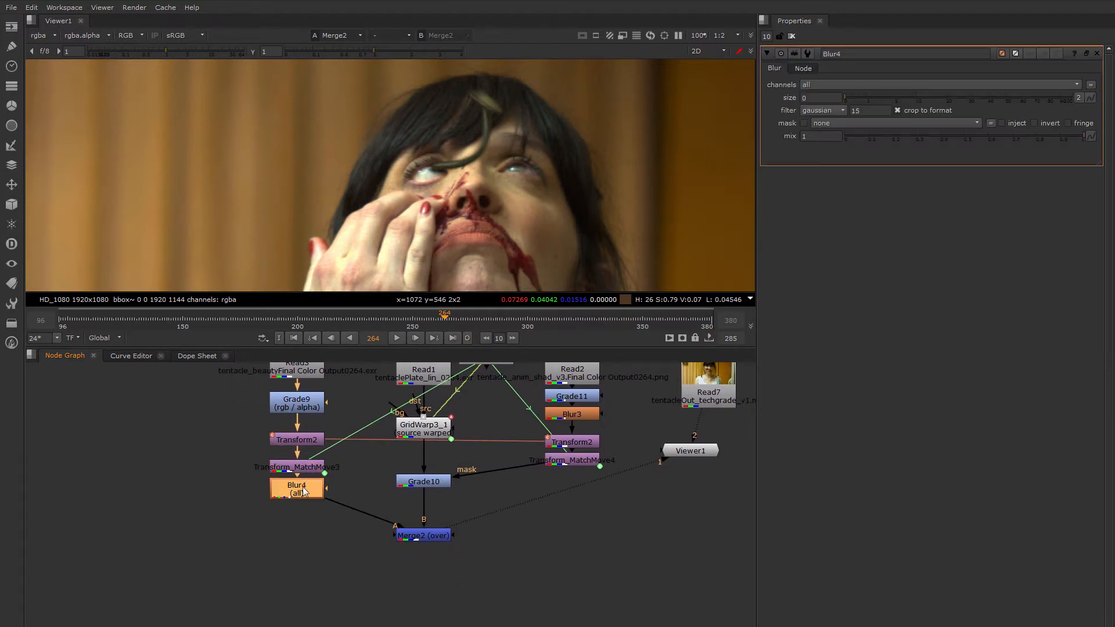
pyautogui.click(821, 86)
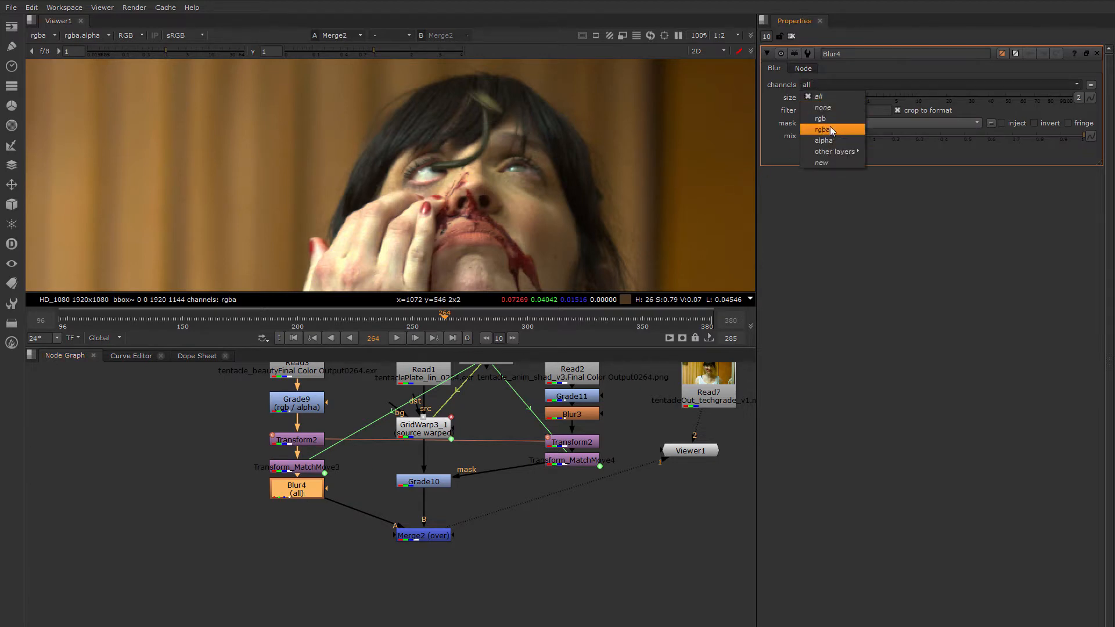
pyautogui.click(823, 130)
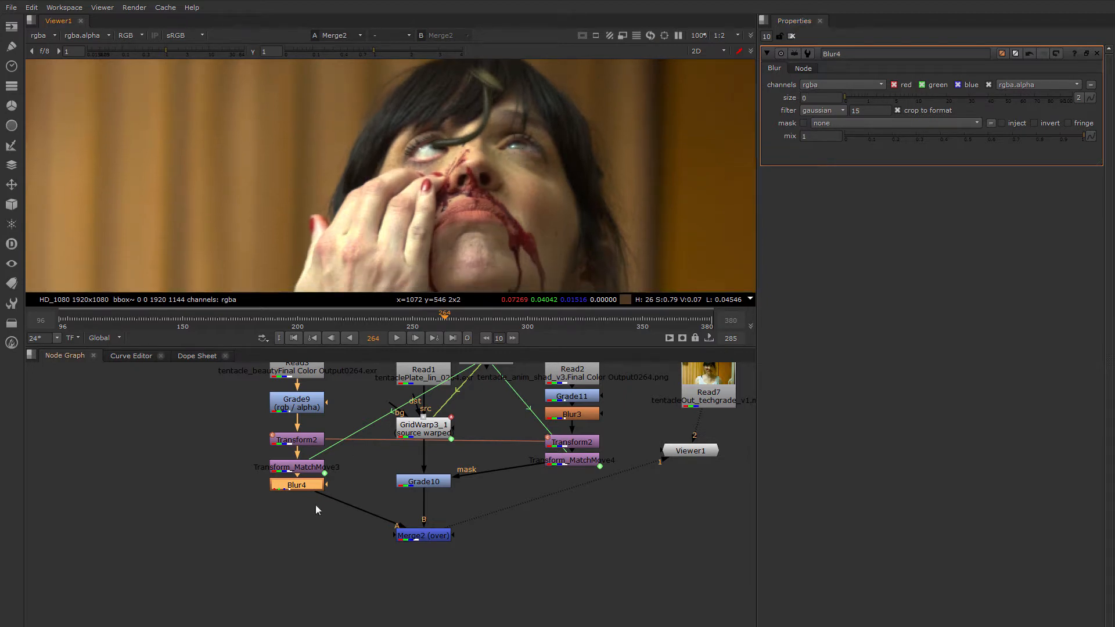
# Scrub back through frame 206 to frame 200 and compare the tentacle's sharpness with the face.
pyautogui.moveTo(439, 326); pyautogui.dragTo(312, 329)
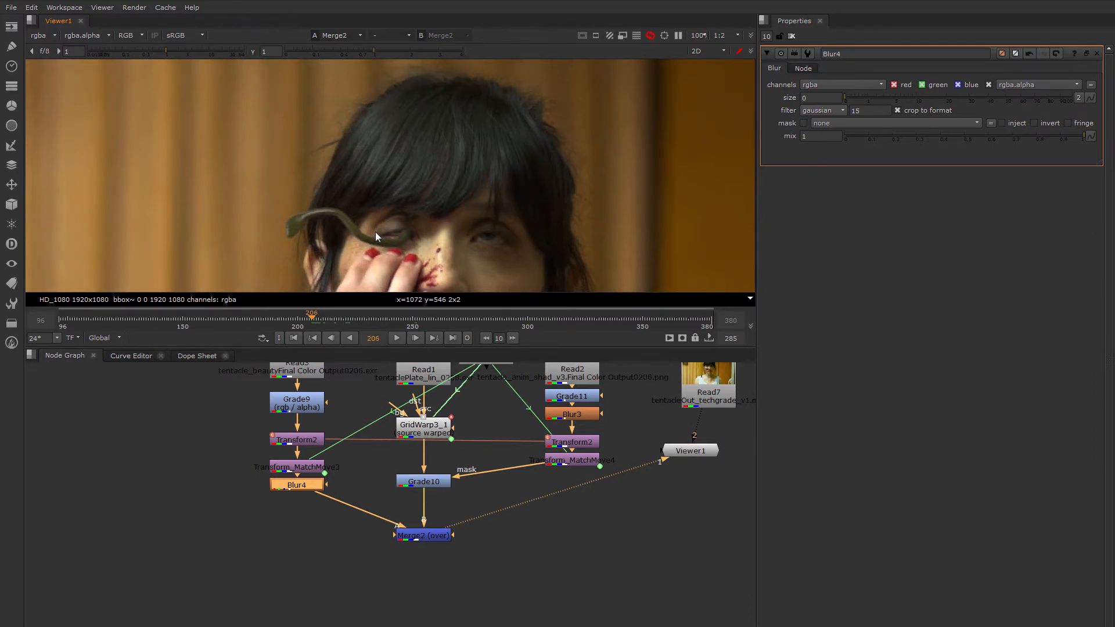
pyautogui.scroll(2, 376, 232)
pyautogui.scroll(1, 378, 212)
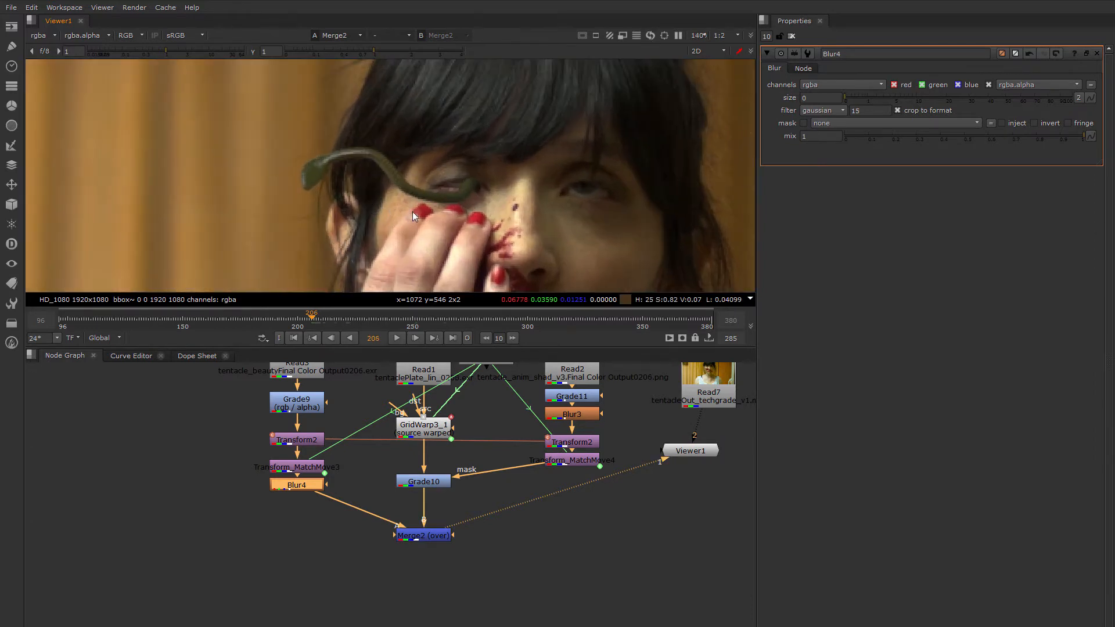
pyautogui.moveTo(310, 318); pyautogui.dragTo(297, 319)
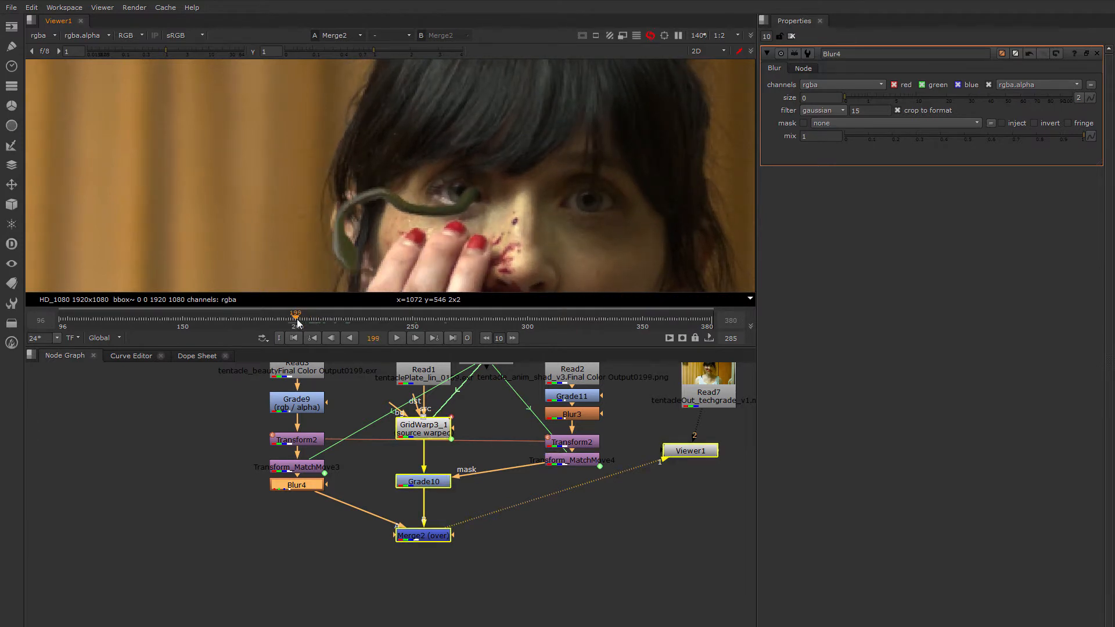
pyautogui.scroll(-2, 416, 208)
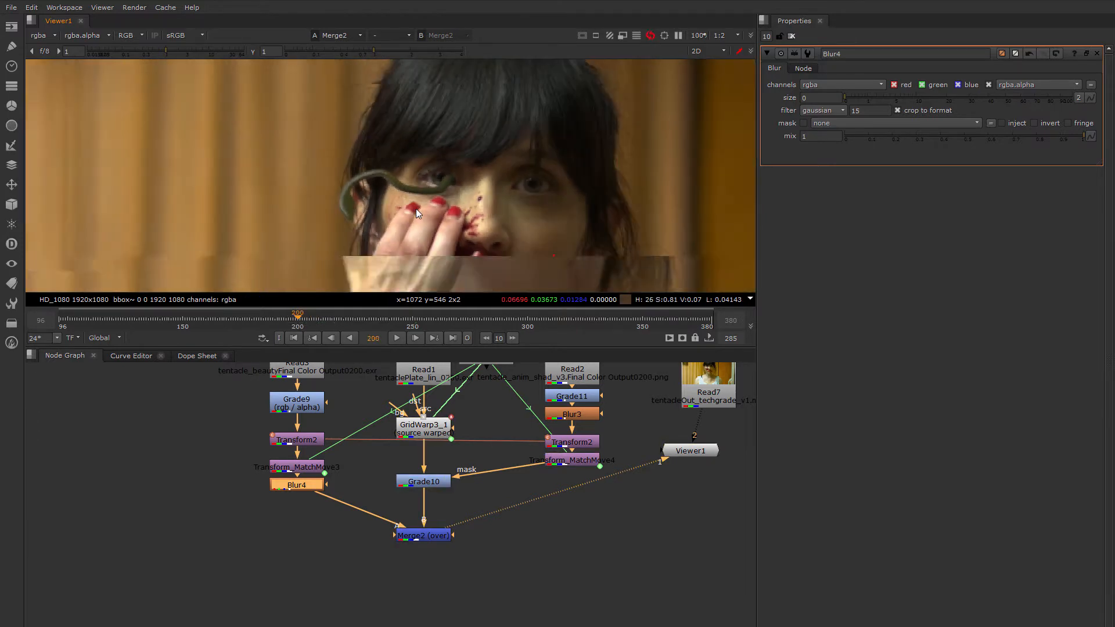
pyautogui.moveTo(423, 221); pyautogui.dragTo(427, 215, button='middle')
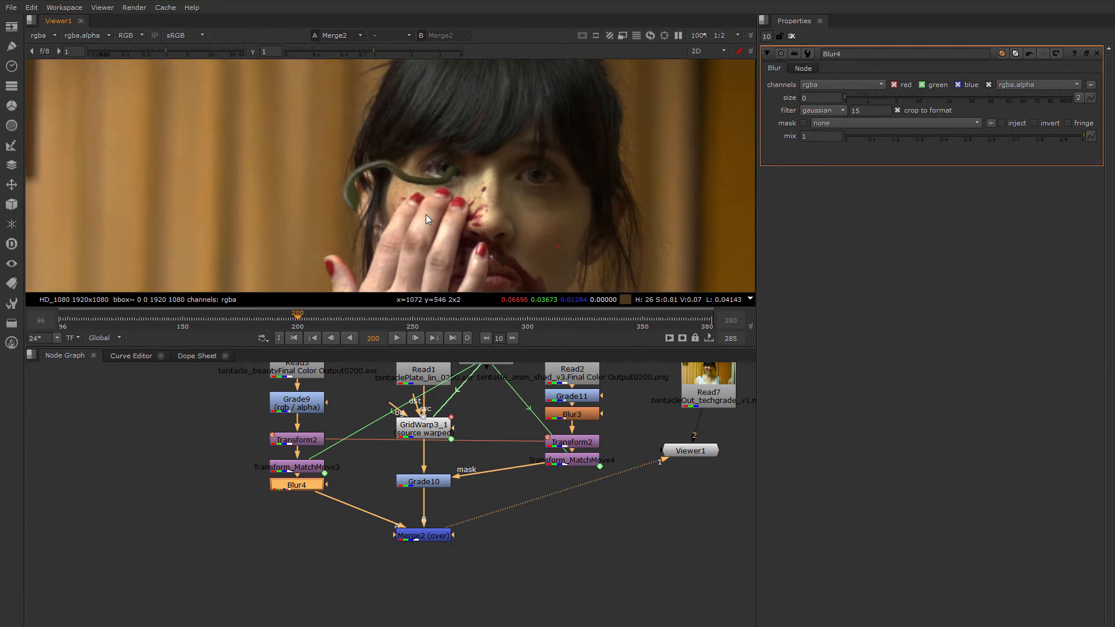
# Set the viewer's proxy downscale ratio to 1:1 and inspect the tentacle over the face at frame 200.
pyautogui.click(724, 36)
pyautogui.click(723, 49)
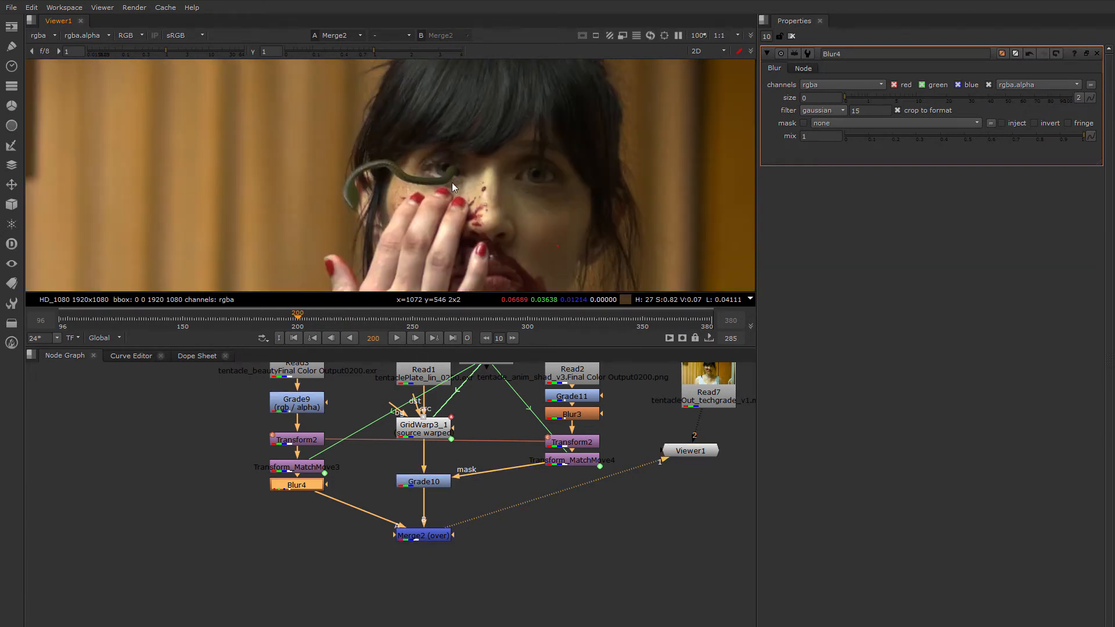
pyautogui.scroll(2, 434, 183)
pyautogui.moveTo(437, 185); pyautogui.dragTo(451, 214, button='middle')
pyautogui.scroll(-2, 459, 204)
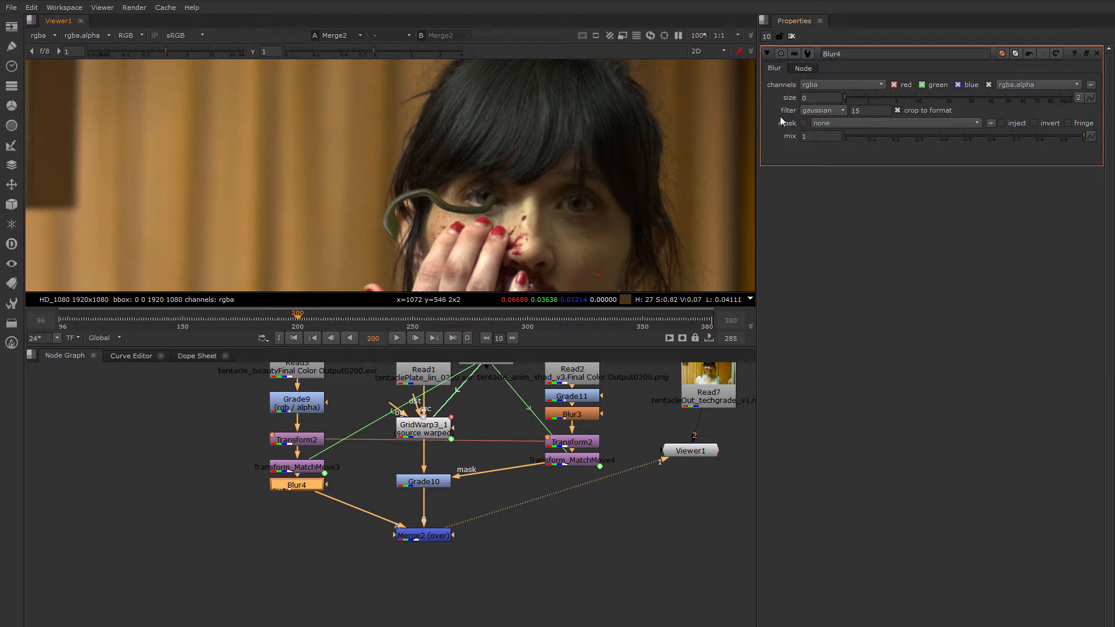
# Set the Blur4 size to 1.2 and go to frame 108 of the composite.
pyautogui.click(846, 96)
pyautogui.moveTo(853, 98)
pyautogui.mouseDown()
pyautogui.moveTo(884, 96)
pyautogui.moveTo(870, 98)
pyautogui.mouseUp()
pyautogui.moveTo(119, 325); pyautogui.dragTo(87, 324)
# Compare the tentacle's softness with the face at frame 108 and set the Blur4 size to 1.3.
pyautogui.moveTo(446, 235); pyautogui.dragTo(326, 193, button='middle')
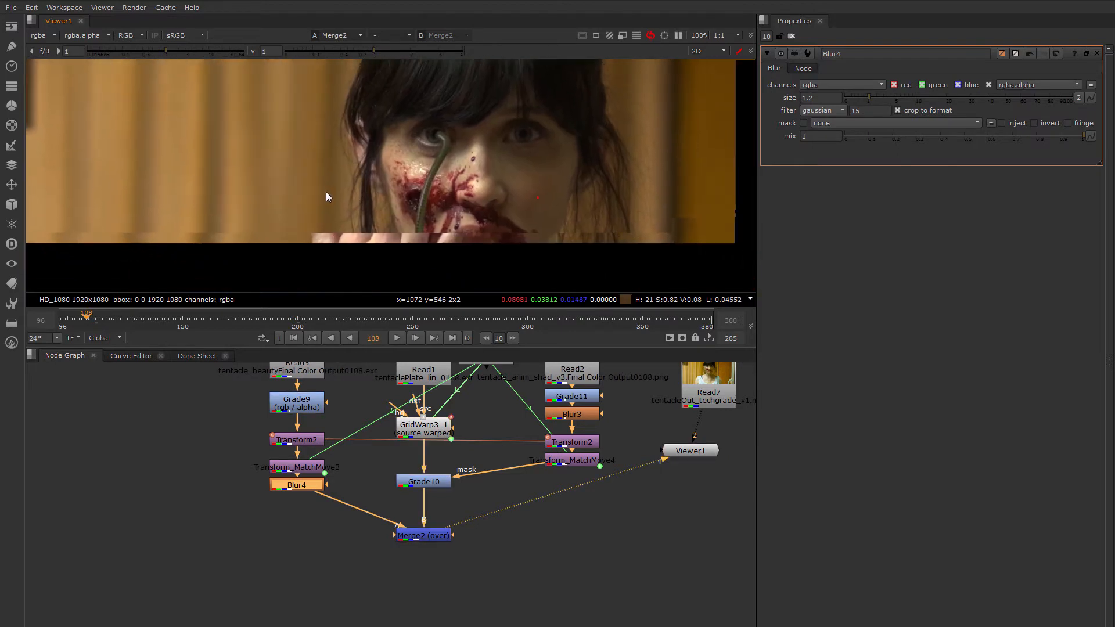
pyautogui.scroll(4, 388, 217)
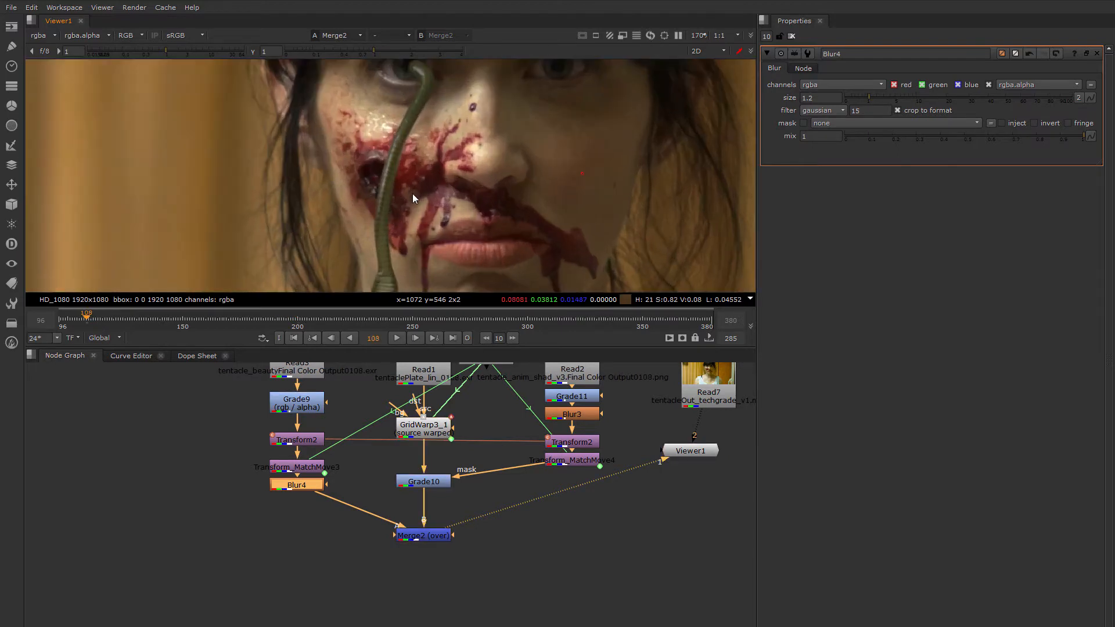
pyautogui.moveTo(412, 193); pyautogui.dragTo(424, 228, button='middle')
pyautogui.moveTo(447, 145); pyautogui.dragTo(453, 164, button='middle')
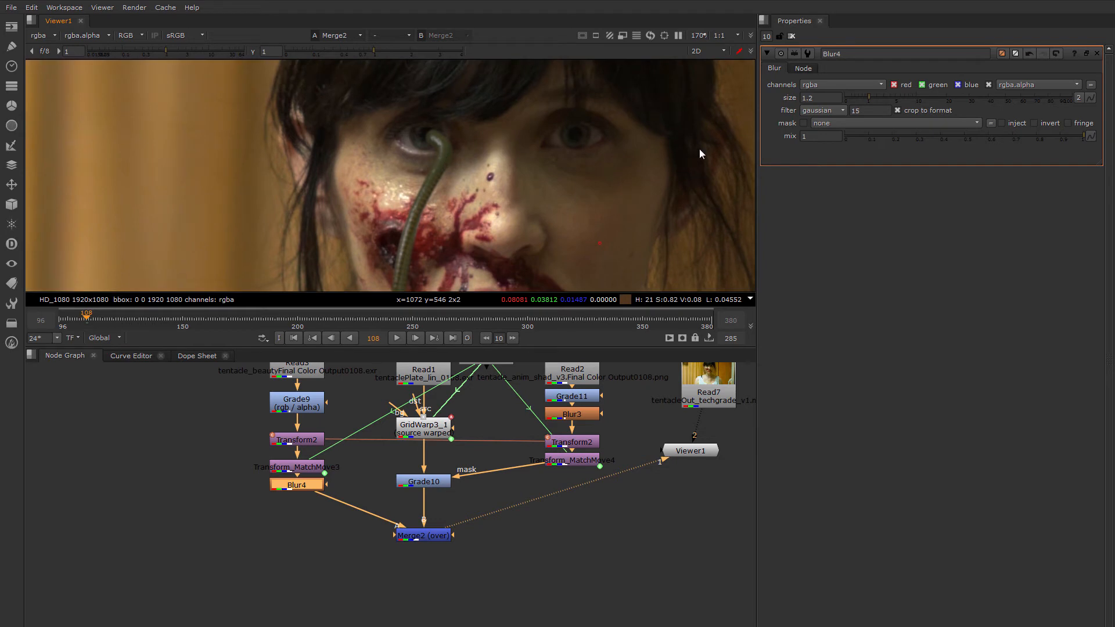
pyautogui.moveTo(869, 97); pyautogui.dragTo(869, 97)
pyautogui.moveTo(869, 96); pyautogui.dragTo(869, 97)
pyautogui.scroll(-3, 599, 158)
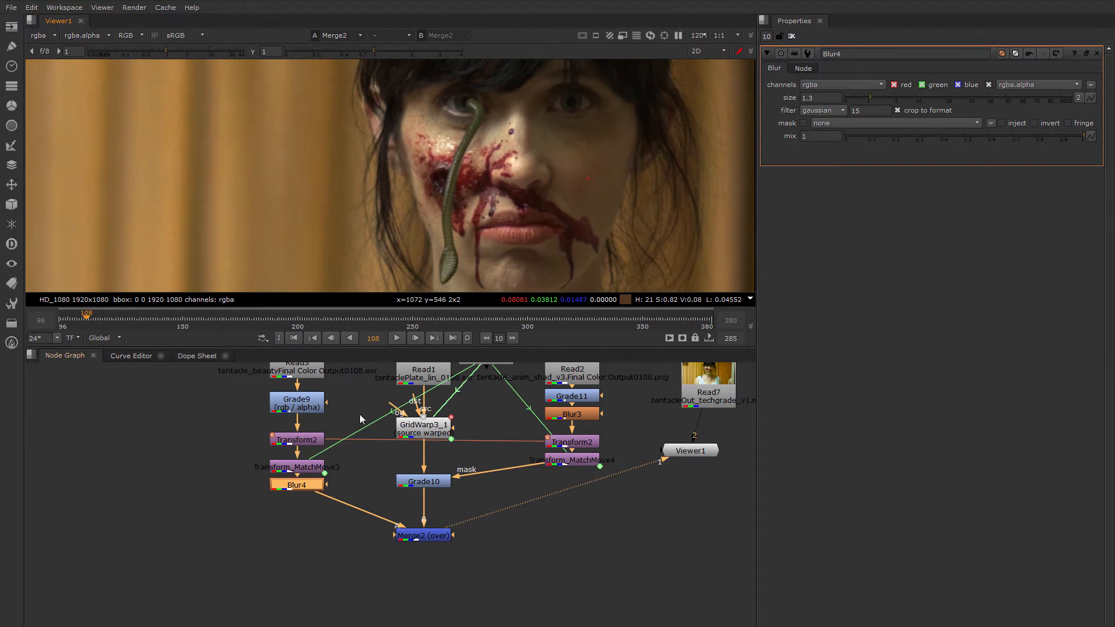
# Scrub forward through frame 237, return to frame 232, and set a key on the Blur4 size there.
pyautogui.moveTo(92, 317); pyautogui.dragTo(383, 319)
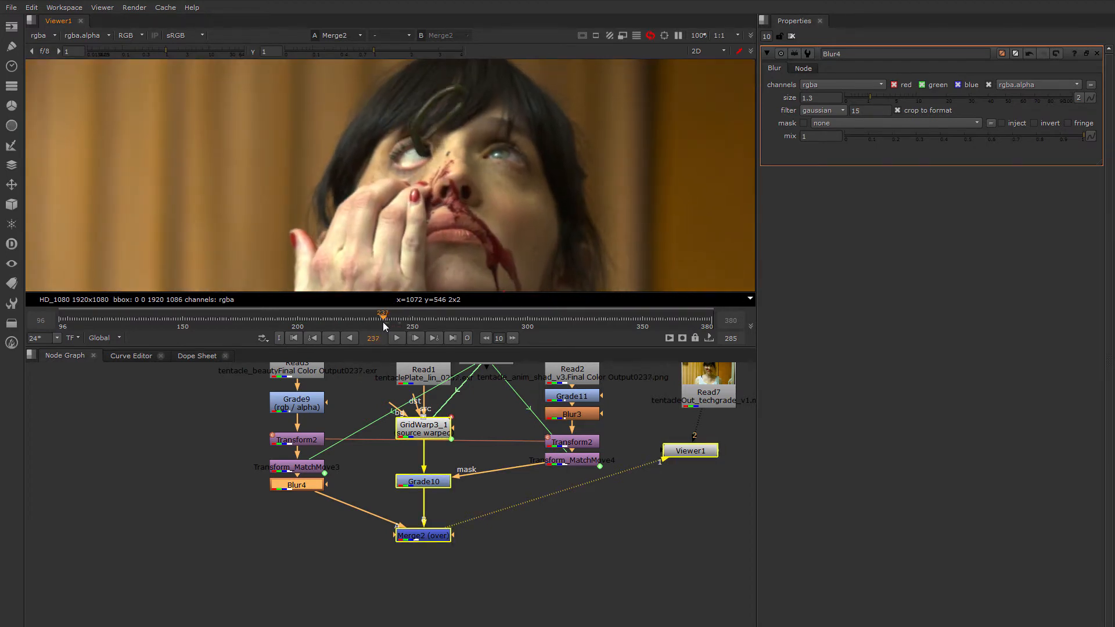
pyautogui.moveTo(382, 322)
pyautogui.mouseDown()
pyautogui.moveTo(332, 329)
pyautogui.moveTo(391, 324)
pyautogui.moveTo(371, 329)
pyautogui.mouseUp()
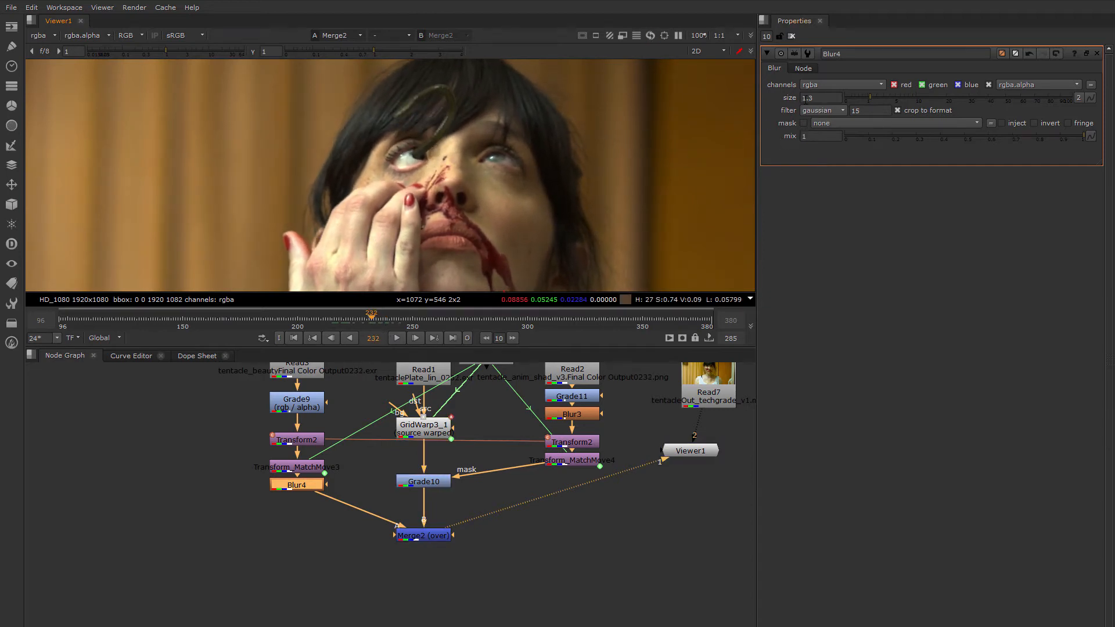
pyautogui.rightClick(819, 99)
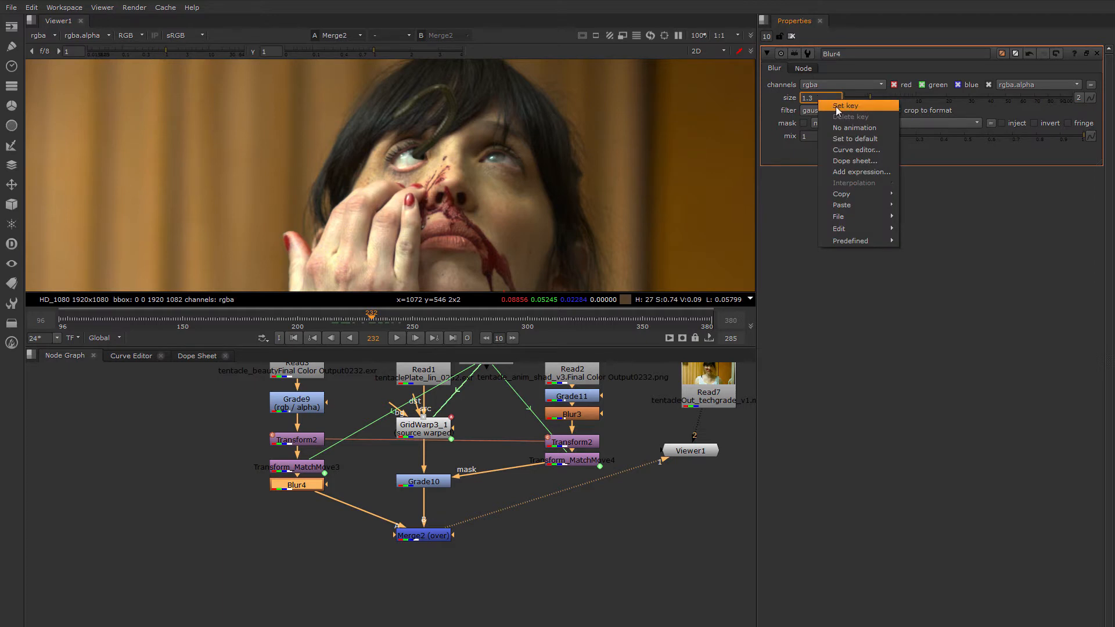
pyautogui.click(836, 107)
# Key the Blur4 size at 1.9 on frame 246, judging the tentacle's softness against the eye.
pyautogui.moveTo(372, 317); pyautogui.dragTo(404, 319)
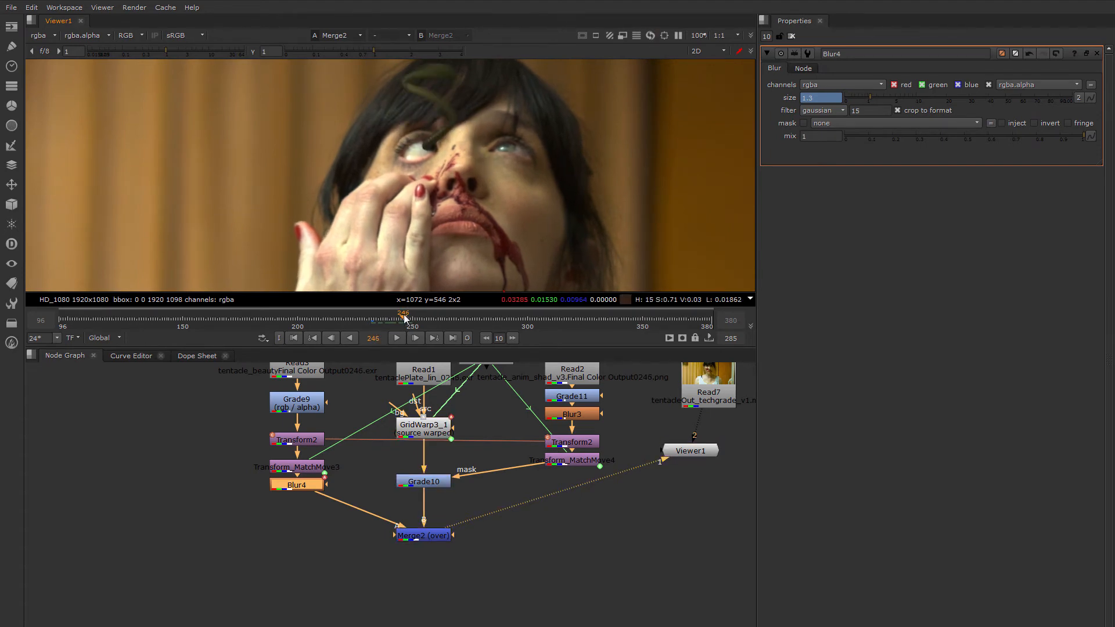
pyautogui.scroll(5, 489, 145)
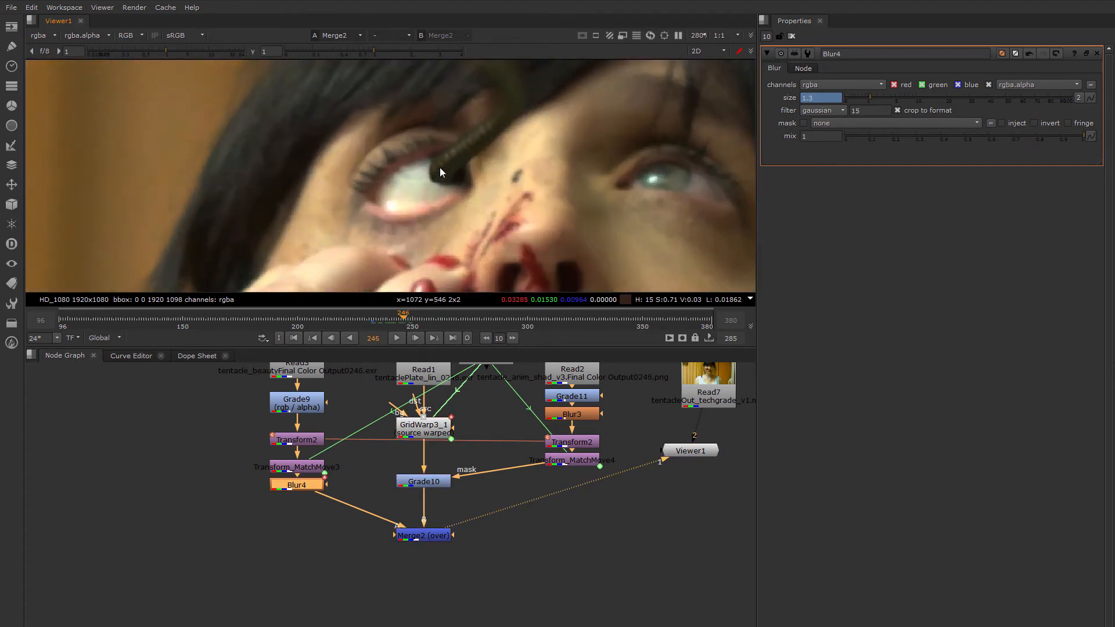
pyautogui.moveTo(869, 99); pyautogui.dragTo(873, 99)
# Key the Blur4 size at 2.2 on frame 262.
pyautogui.moveTo(400, 322); pyautogui.dragTo(441, 317)
pyautogui.scroll(-3, 465, 214)
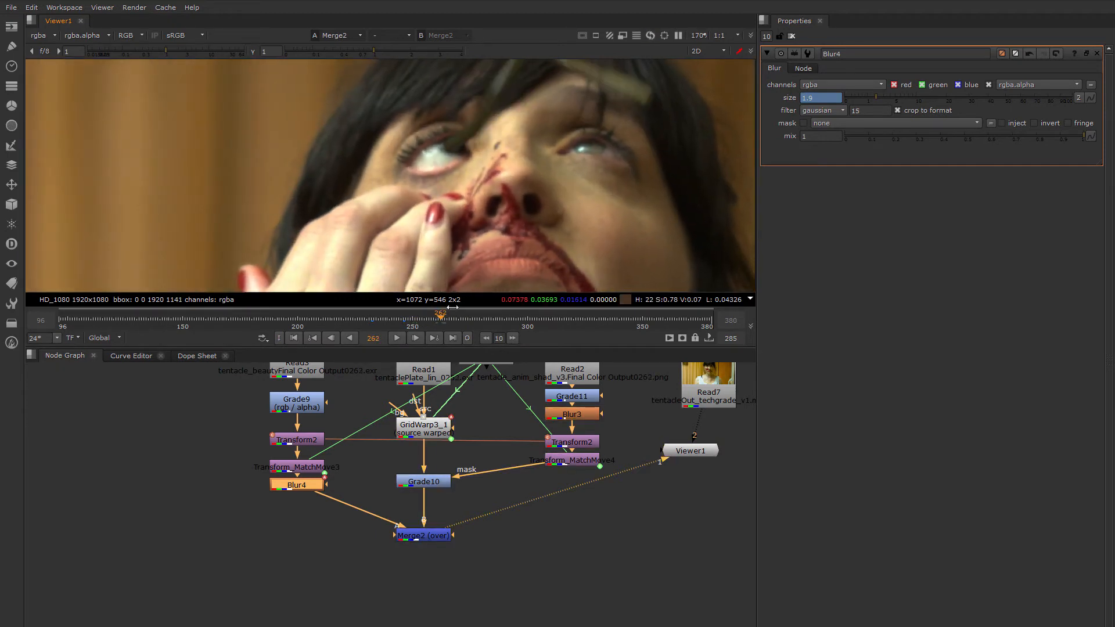
pyautogui.moveTo(876, 96); pyautogui.dragTo(878, 96)
# Open the GridWarp3_1 properties and adjust the destination grid point beside the tentacle's base at frame 232.
pyautogui.moveTo(441, 317); pyautogui.dragTo(384, 320)
pyautogui.scroll(2, 442, 161)
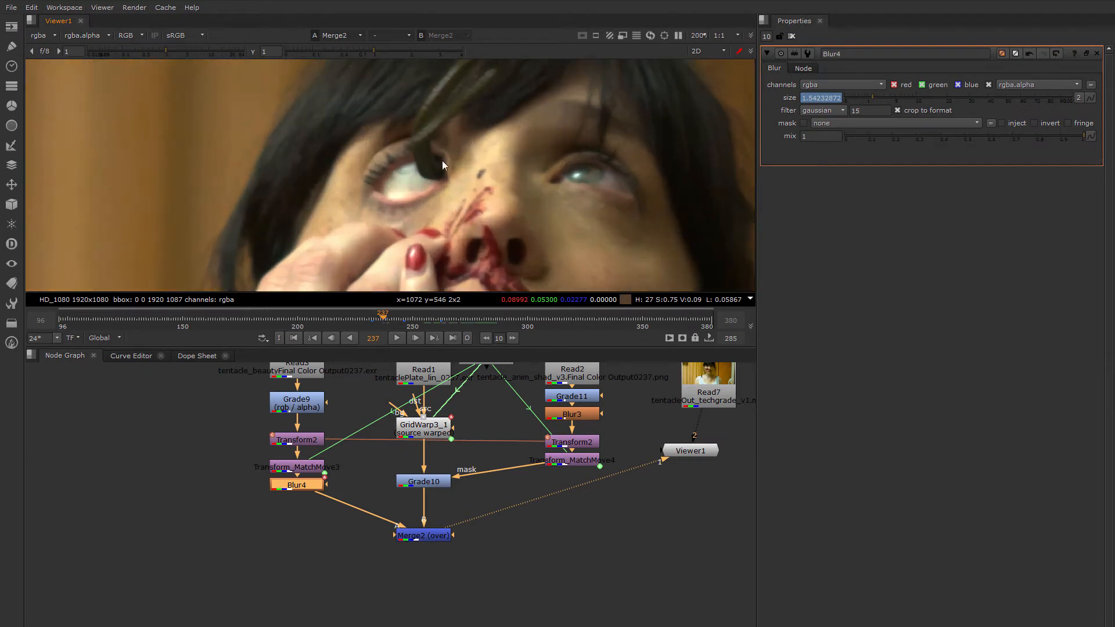
pyautogui.moveTo(352, 402); pyautogui.dragTo(367, 455, button='middle')
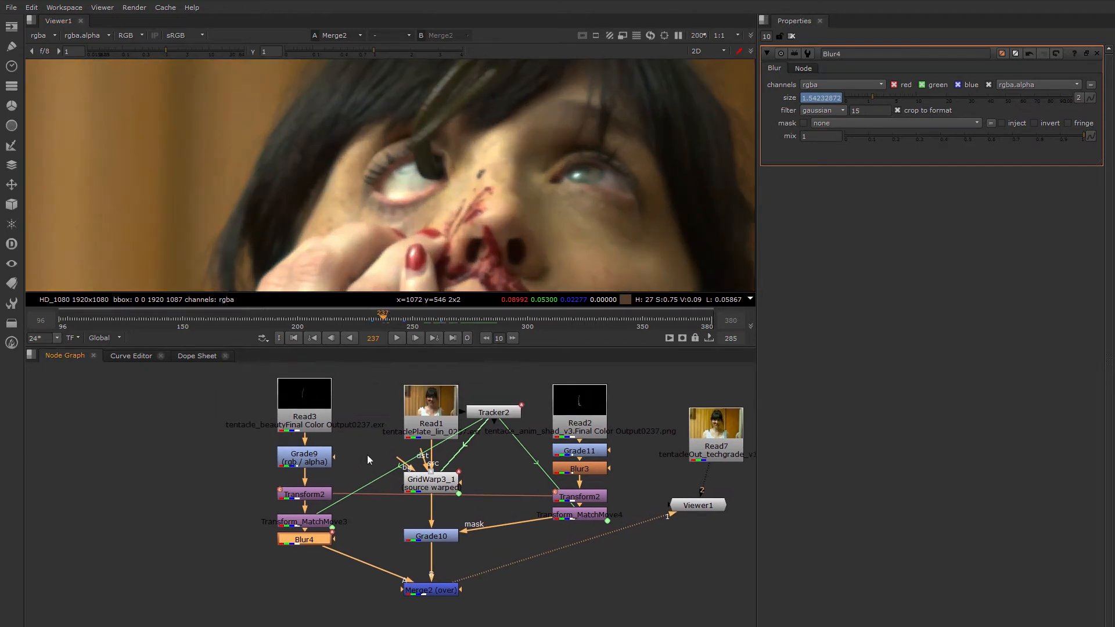
pyautogui.doubleClick(444, 482)
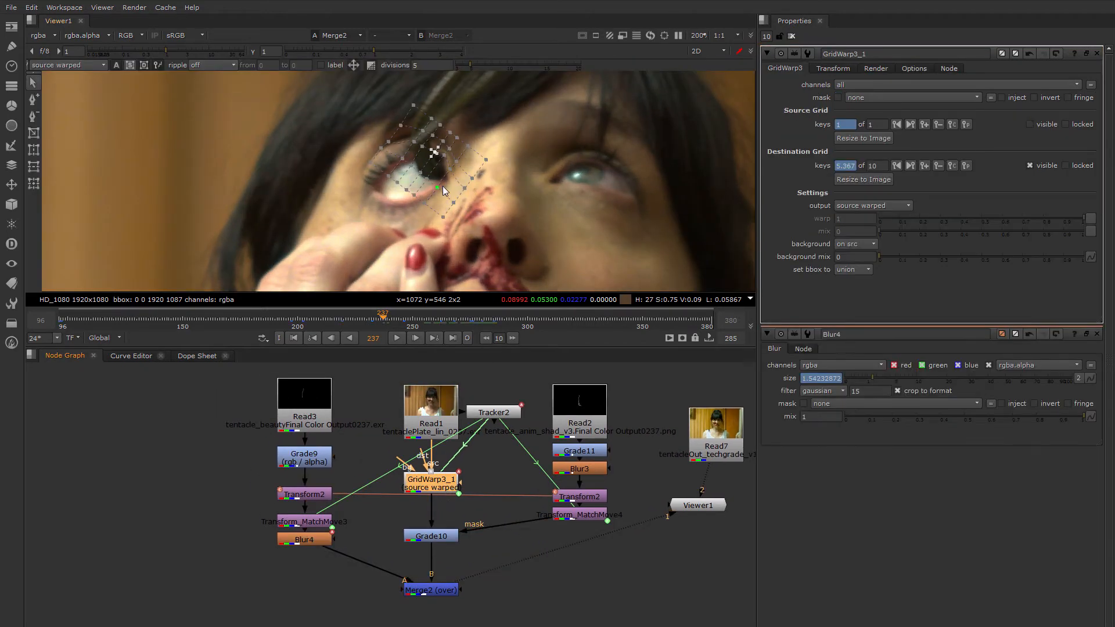
pyautogui.scroll(4, 443, 190)
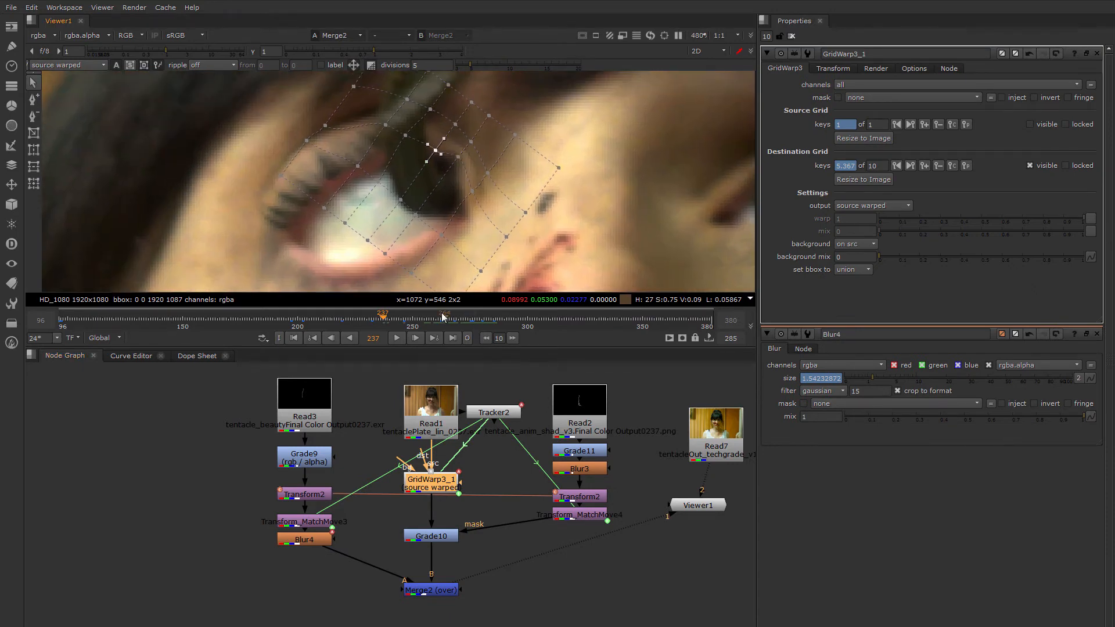
pyautogui.moveTo(384, 321); pyautogui.dragTo(372, 322)
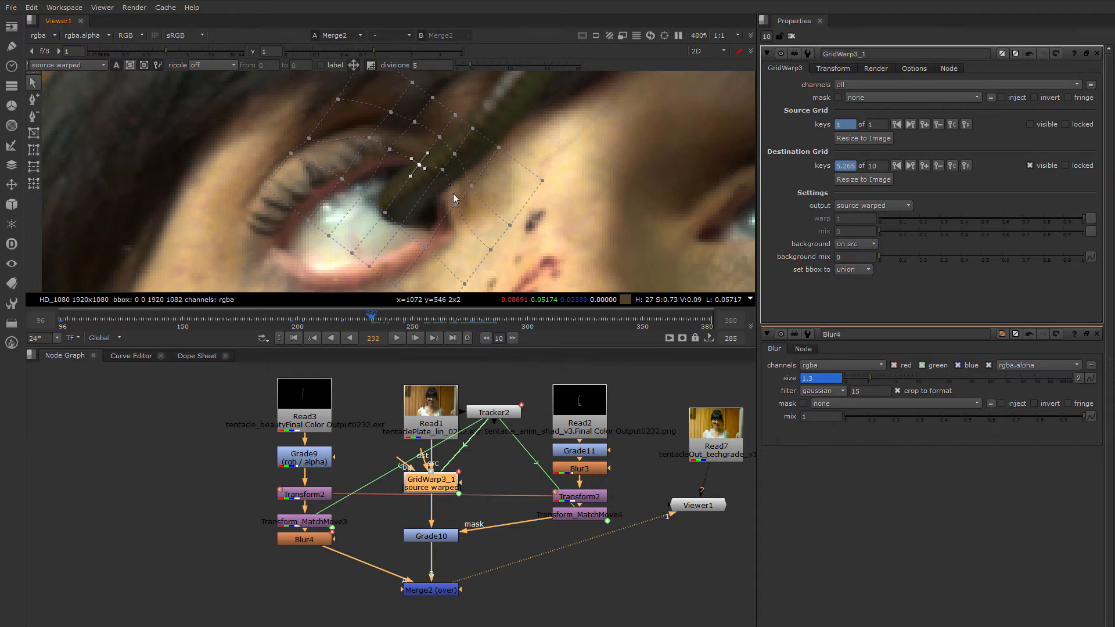
pyautogui.moveTo(424, 172)
pyautogui.mouseDown()
pyautogui.moveTo(447, 185)
pyautogui.moveTo(439, 174)
pyautogui.mouseUp()
pyautogui.click(442, 170)
# At frame 240, reposition the GridWarp3_1 destination grid points near the inner corner of the tentacle eye.
pyautogui.click(389, 320)
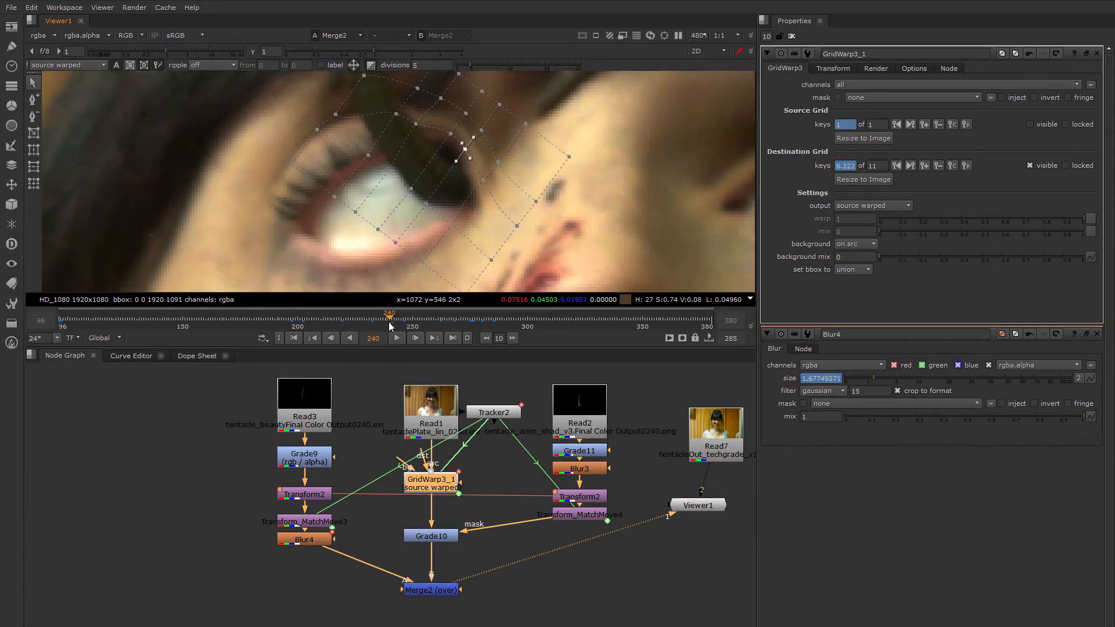
pyautogui.moveTo(450, 133); pyautogui.dragTo(480, 175)
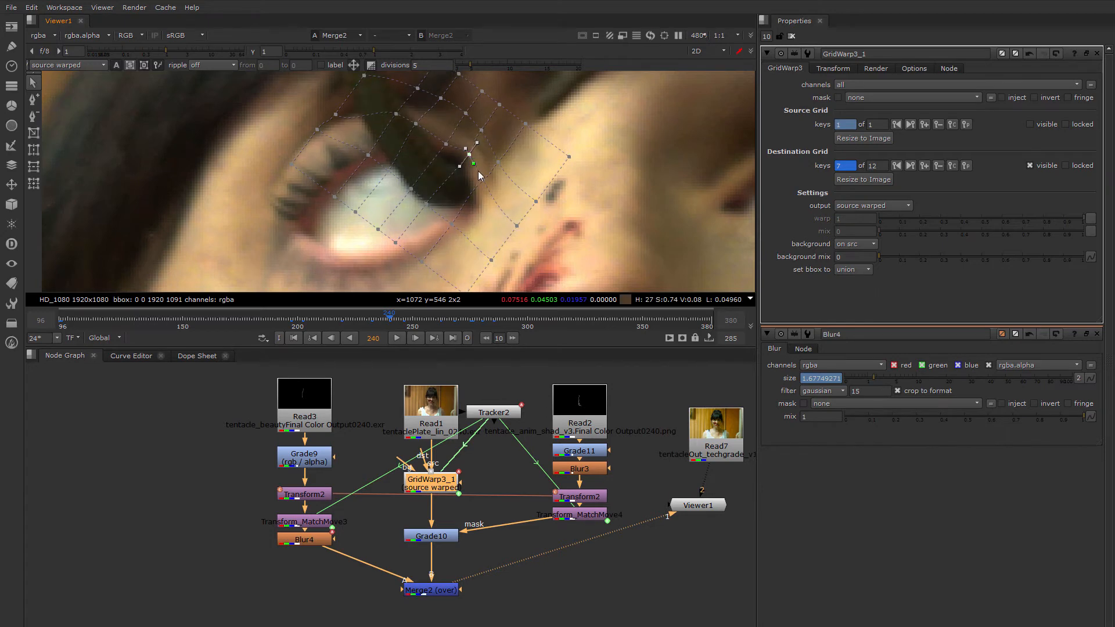
pyautogui.click(475, 167)
pyautogui.moveTo(470, 163)
pyautogui.mouseDown()
pyautogui.moveTo(460, 168)
pyautogui.moveTo(470, 156)
pyautogui.mouseUp()
pyautogui.click(480, 149)
pyautogui.click(482, 131)
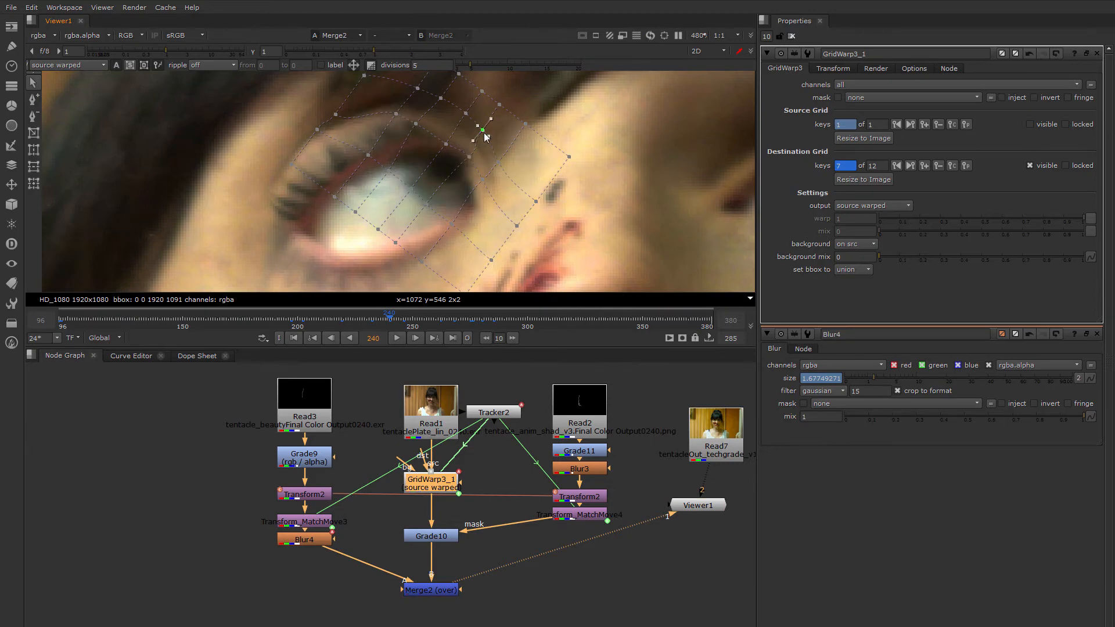
pyautogui.moveTo(487, 138); pyautogui.dragTo(486, 139)
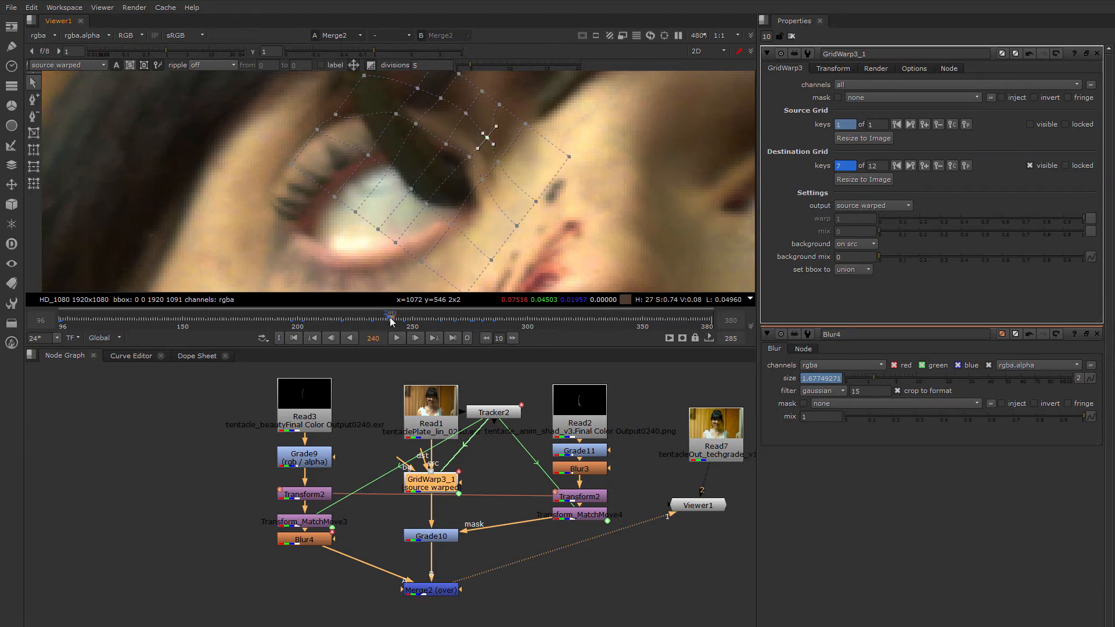
# Check the eye warp around frame 285 and add a GridWarp3_1 destination grid key at frame 289.
pyautogui.moveTo(390, 319); pyautogui.dragTo(494, 322)
pyautogui.scroll(-3, 497, 169)
pyautogui.scroll(-2, 476, 208)
pyautogui.click(453, 323)
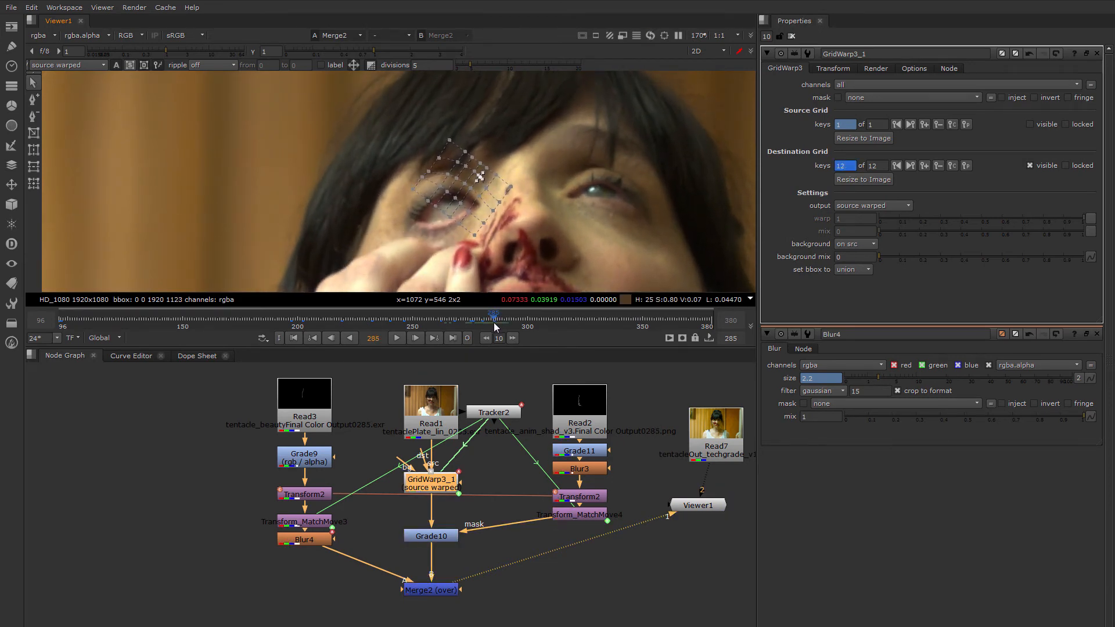
pyautogui.scroll(3, 476, 235)
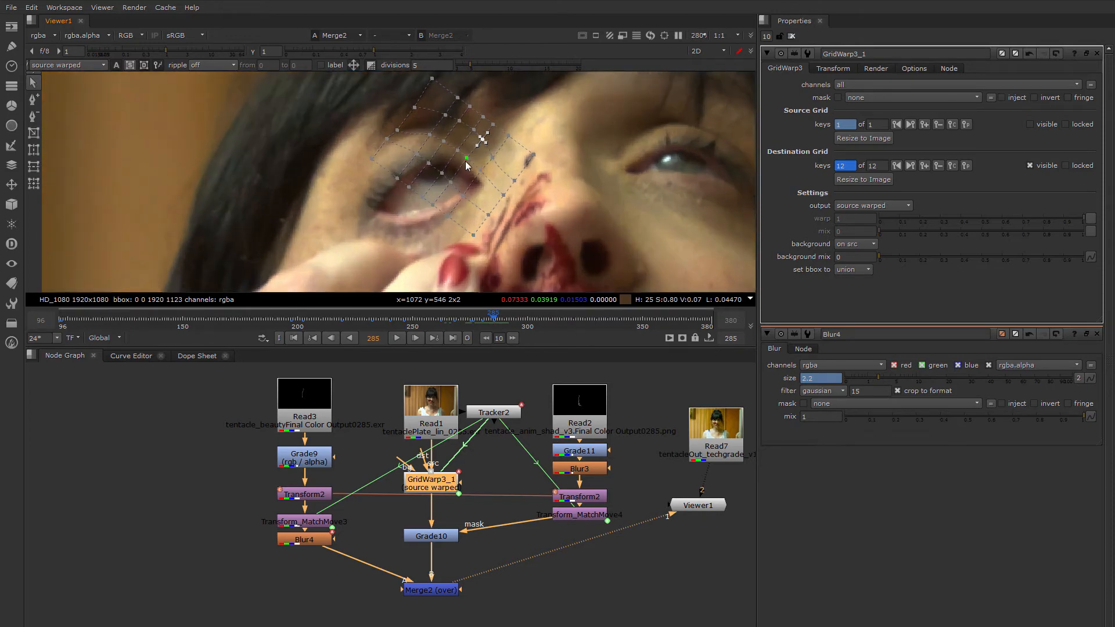
pyautogui.moveTo(501, 319); pyautogui.dragTo(503, 321)
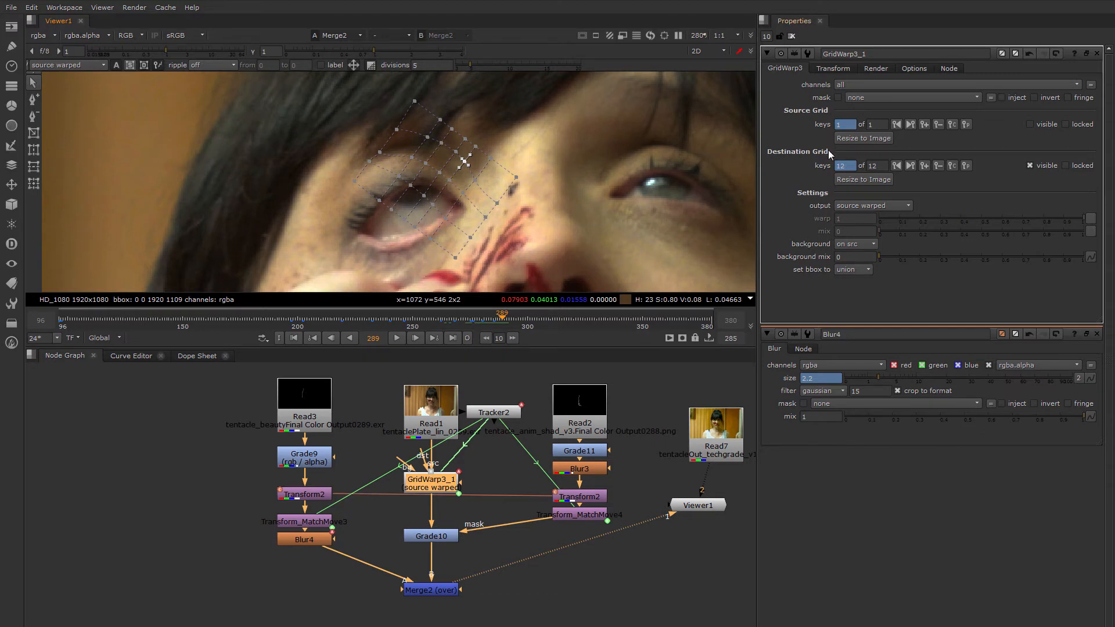
pyautogui.scroll(1, 440, 482)
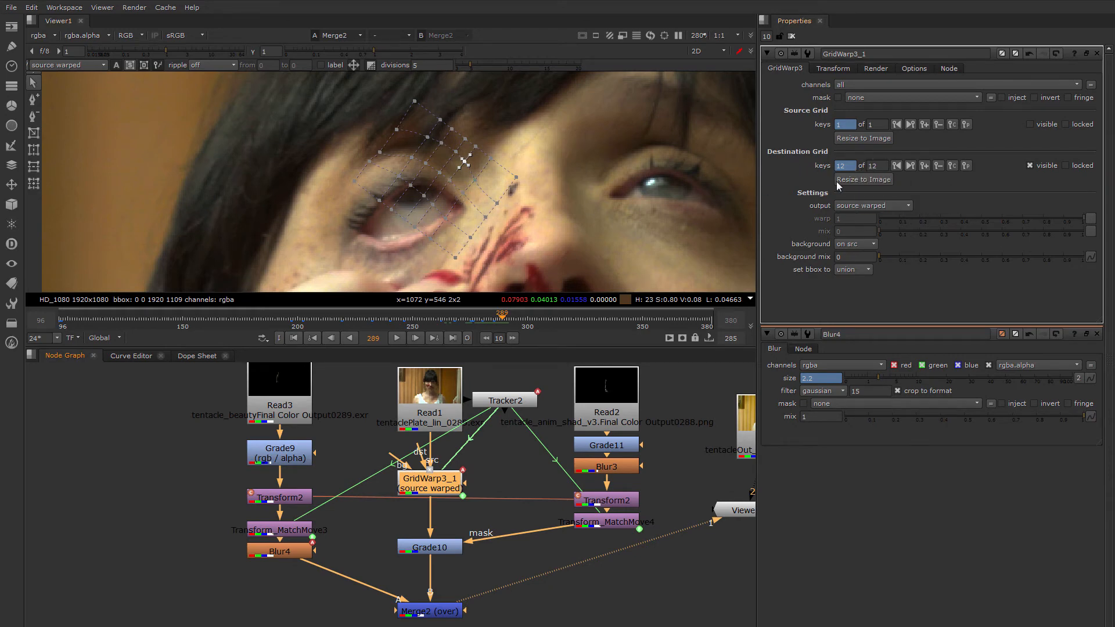
pyautogui.click(923, 166)
# At frame 285, reshape the GridWarp3_1 destination grid by moving points around the upper eyelid and inner eye corner.
pyautogui.moveTo(501, 321); pyautogui.dragTo(494, 322)
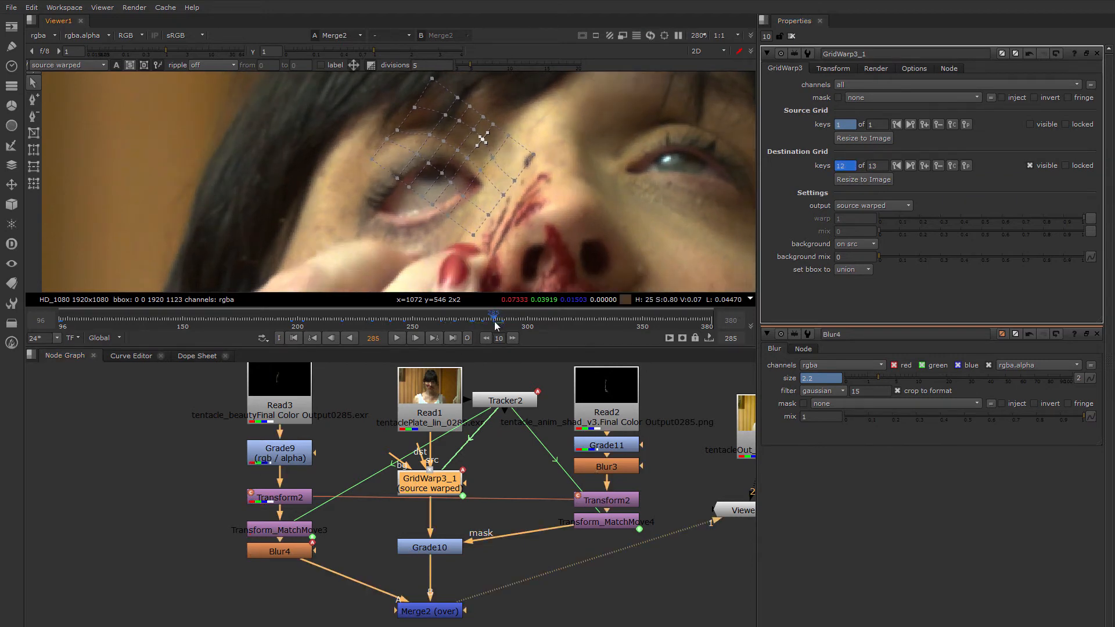
pyautogui.click(467, 158)
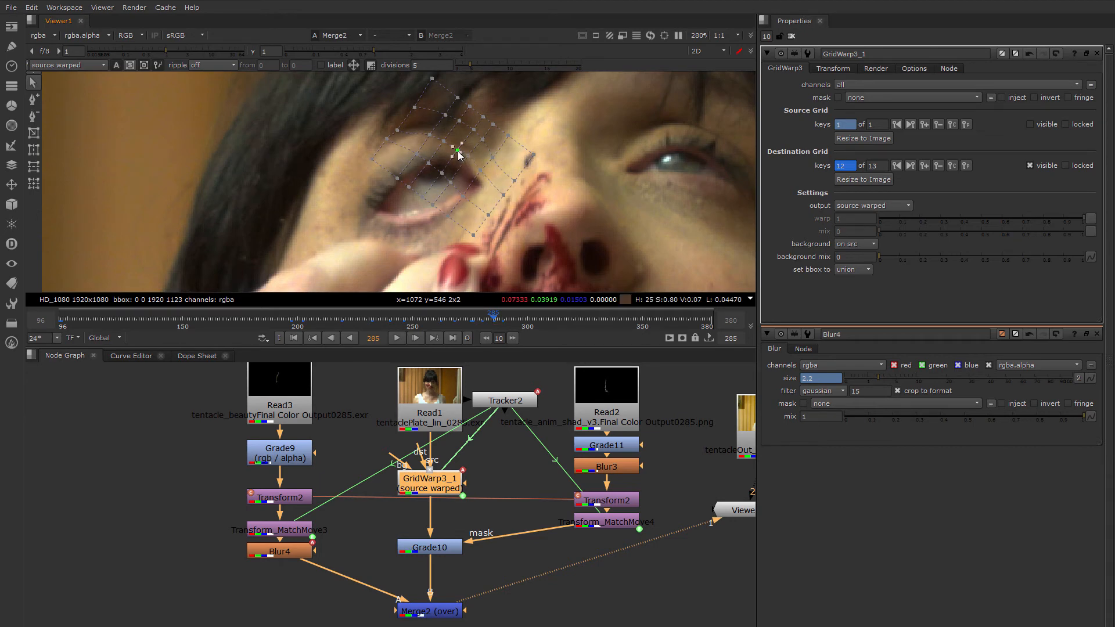
pyautogui.moveTo(459, 151); pyautogui.dragTo(456, 147)
pyautogui.moveTo(473, 129); pyautogui.dragTo(472, 125)
pyautogui.moveTo(494, 319)
pyautogui.mouseDown()
pyautogui.moveTo(515, 317)
pyautogui.moveTo(494, 322)
pyautogui.mouseUp()
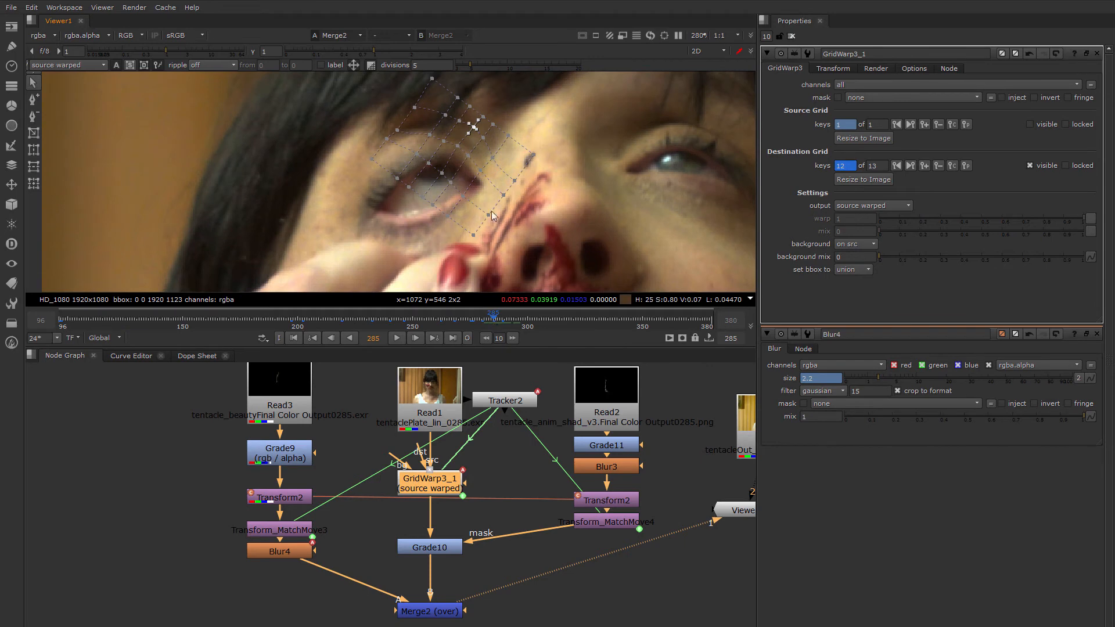
pyautogui.click(459, 146)
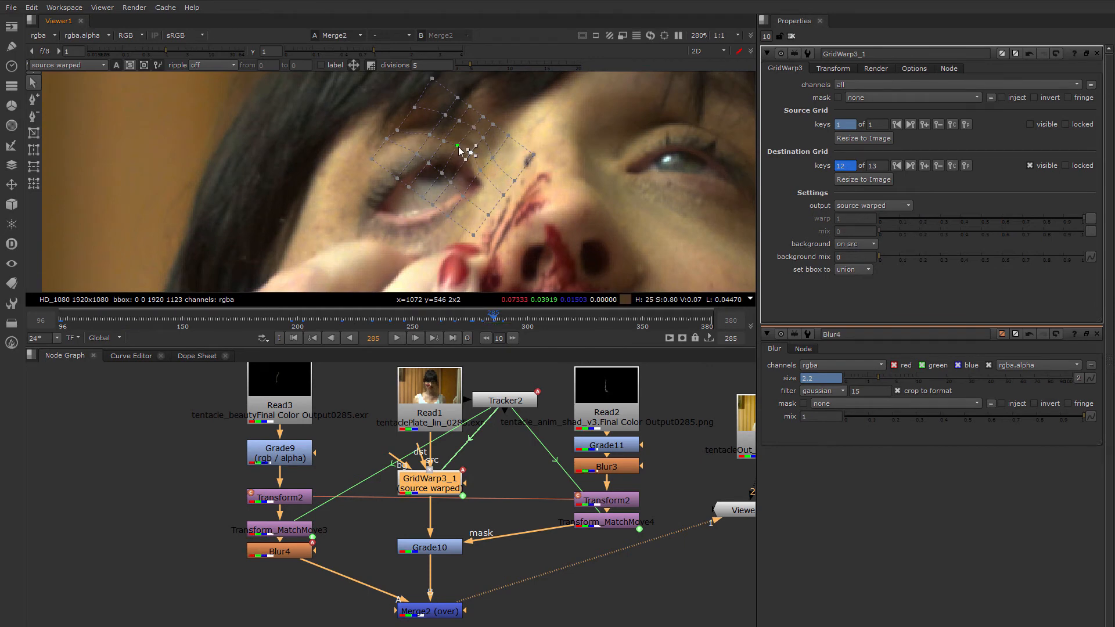
pyautogui.click(457, 145)
pyautogui.moveTo(458, 146); pyautogui.dragTo(447, 140)
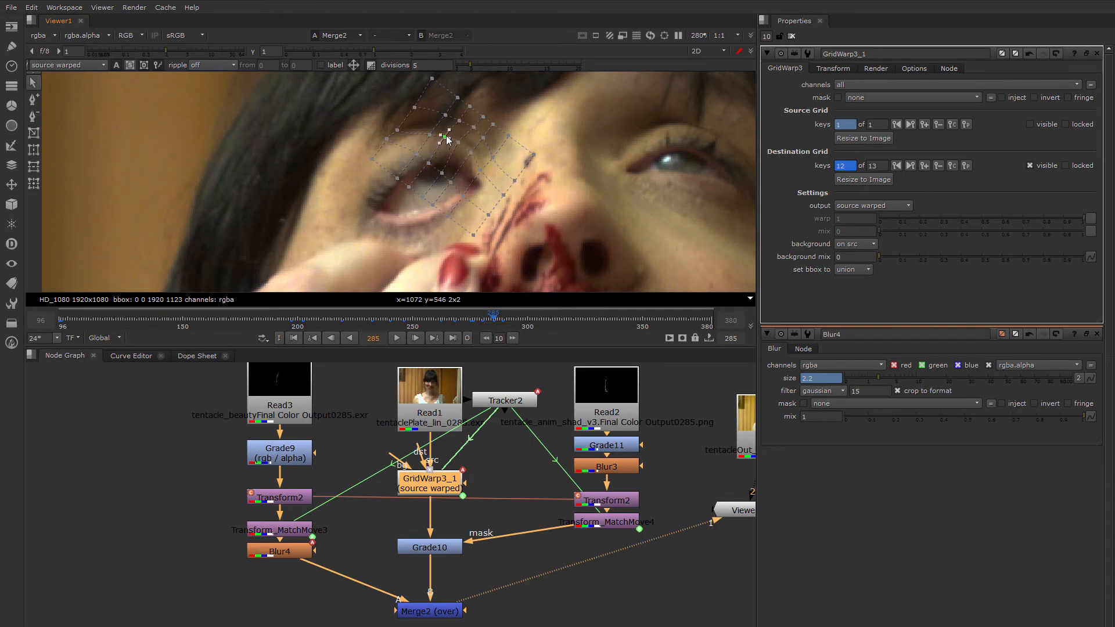
pyautogui.click(472, 154)
pyautogui.moveTo(475, 163); pyautogui.dragTo(486, 176)
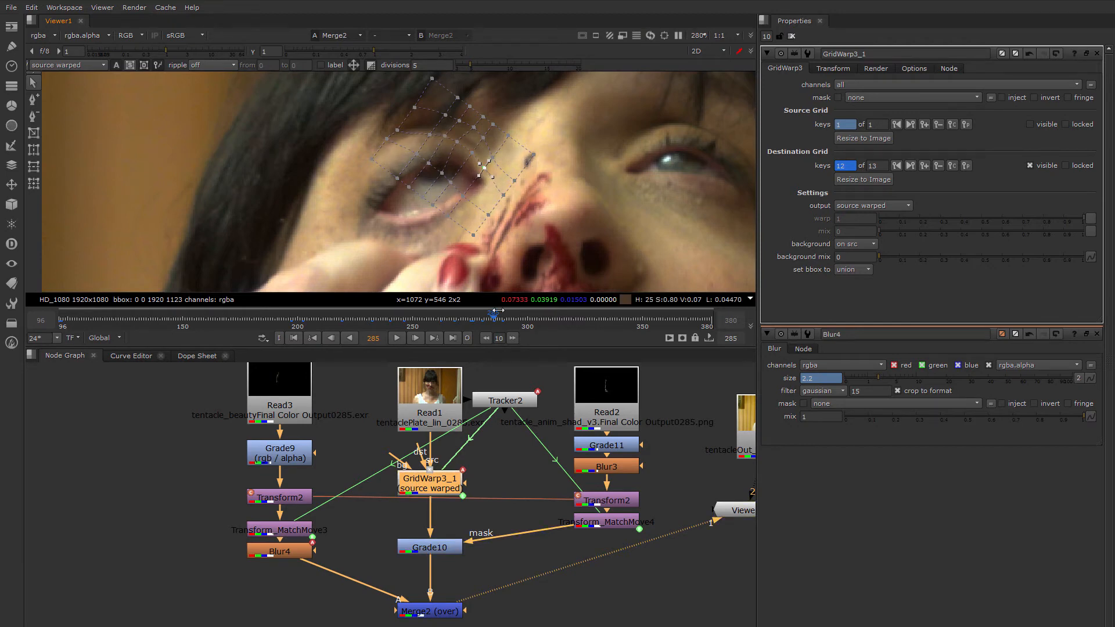
# Go to frame 301 and reposition the Blur4 node slightly beneath Transform_MatchMove3 in the node graph.
pyautogui.moveTo(492, 322); pyautogui.dragTo(524, 318)
pyautogui.scroll(-3, 396, 465)
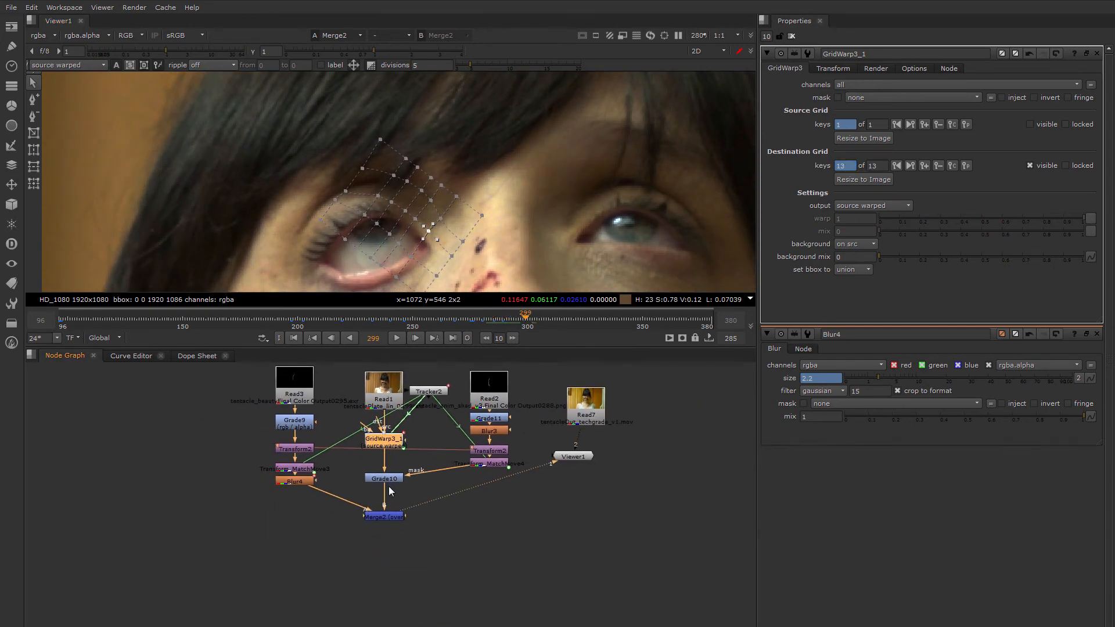
pyautogui.scroll(4, 297, 479)
pyautogui.click(284, 483)
pyautogui.moveTo(284, 483); pyautogui.dragTo(284, 478)
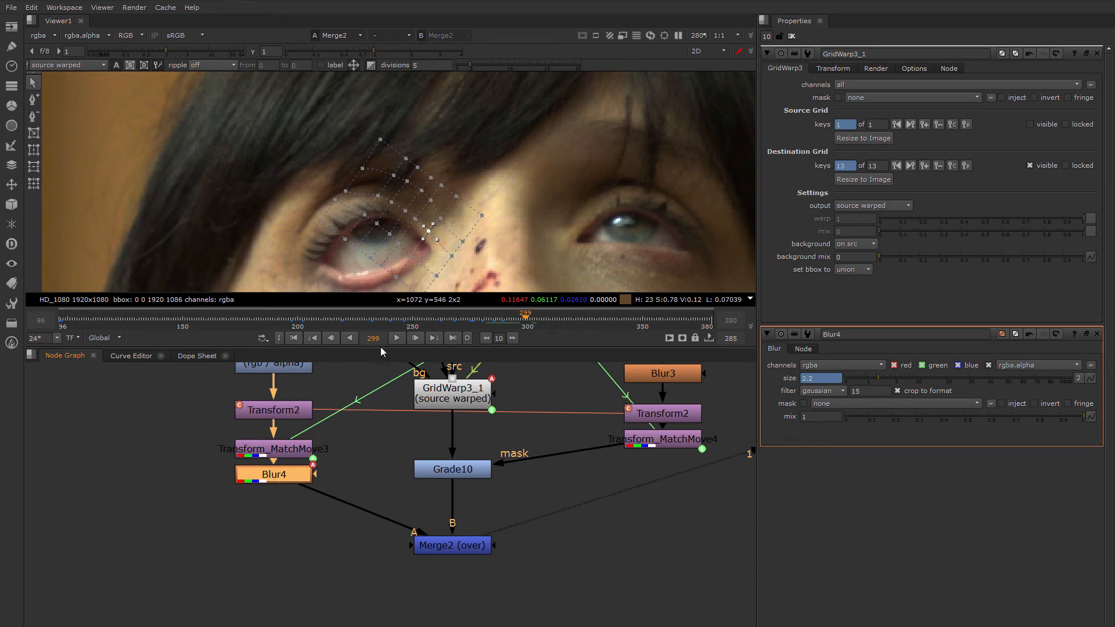
pyautogui.moveTo(525, 320)
pyautogui.mouseDown()
pyautogui.moveTo(546, 319)
pyautogui.moveTo(530, 321)
pyautogui.mouseUp()
pyautogui.moveTo(281, 479); pyautogui.dragTo(282, 483)
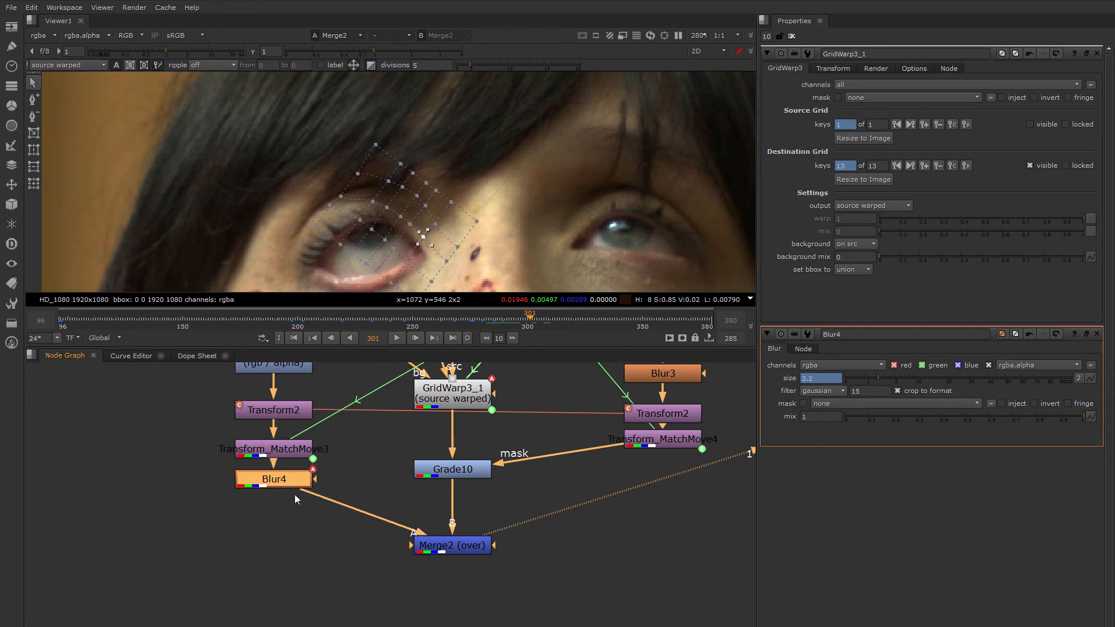
pyautogui.moveTo(279, 517); pyautogui.dragTo(315, 485, button='middle')
pyautogui.scroll(2, 351, 490)
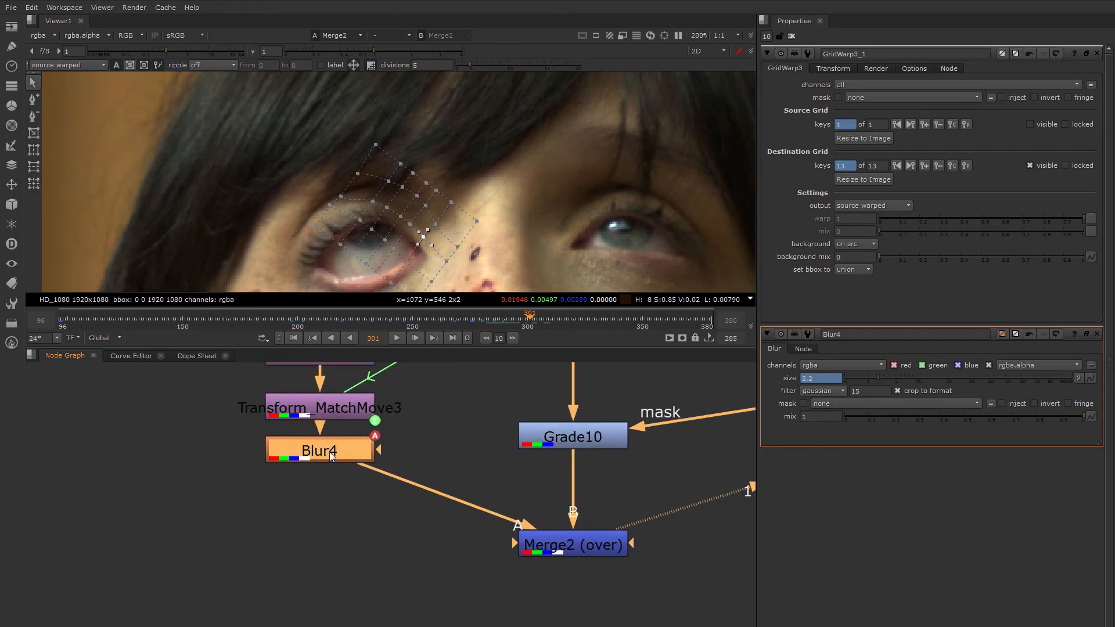
pyautogui.moveTo(335, 463); pyautogui.dragTo(335, 460)
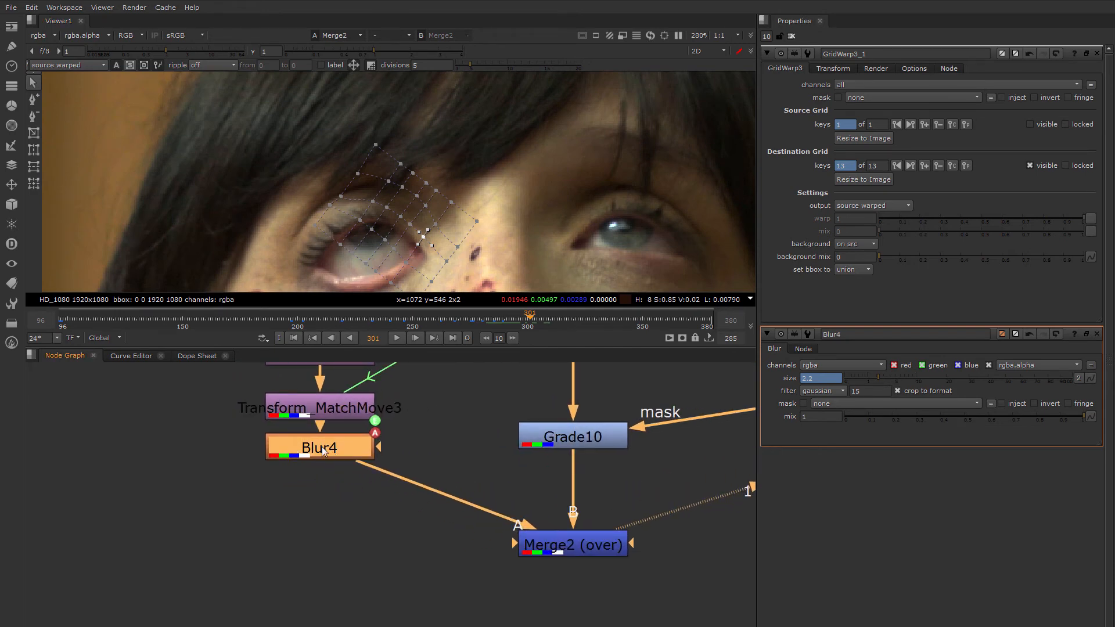
# Create an F_ReGrain node and insert it between Blur4 and the A input of Merge2.
pyautogui.click(229, 501)
pyautogui.press('Tab')
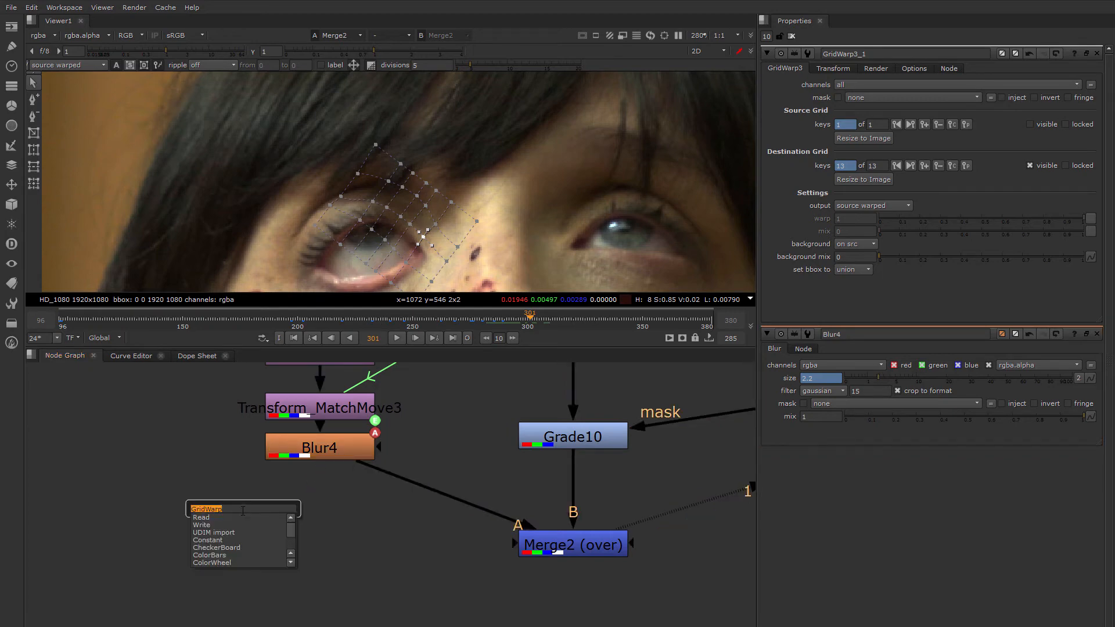
pyautogui.write('f reg')
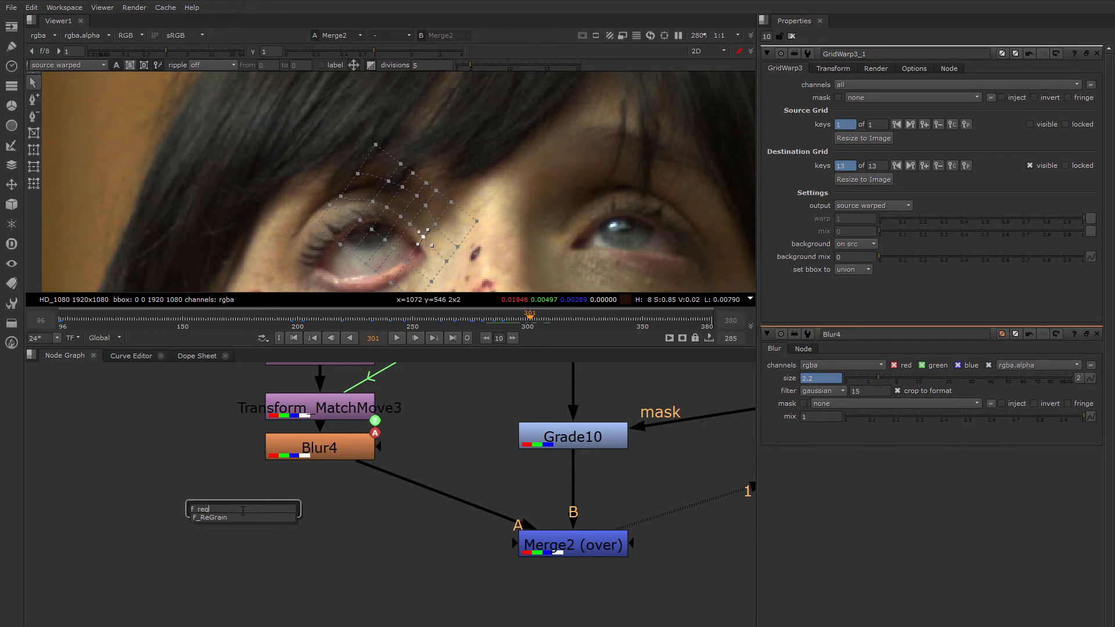
pyautogui.press('Return')
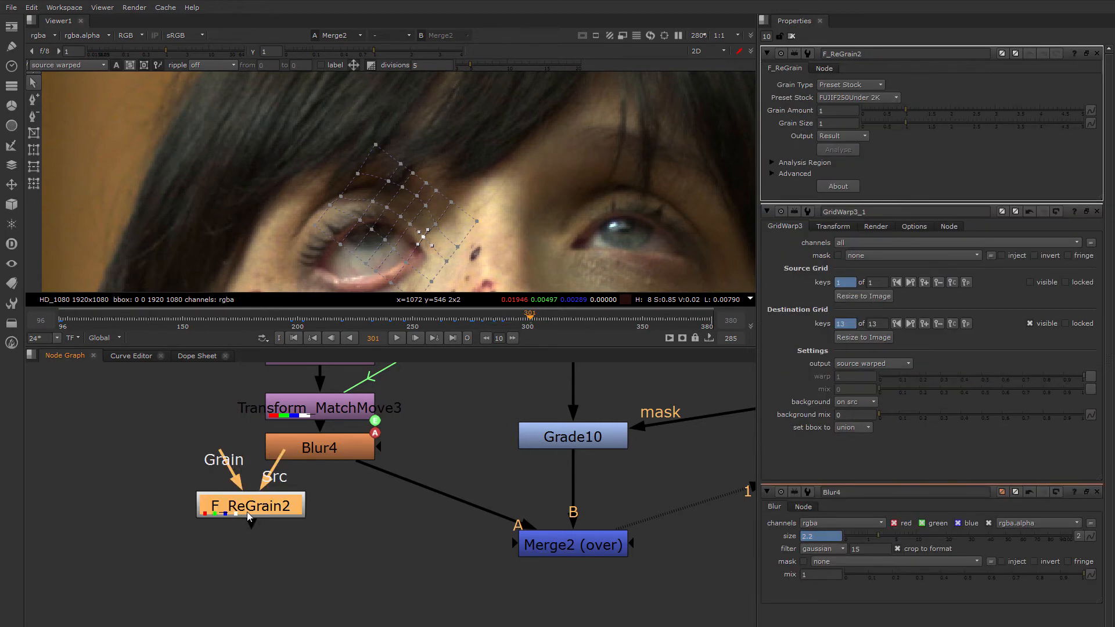
pyautogui.moveTo(244, 506); pyautogui.dragTo(329, 511)
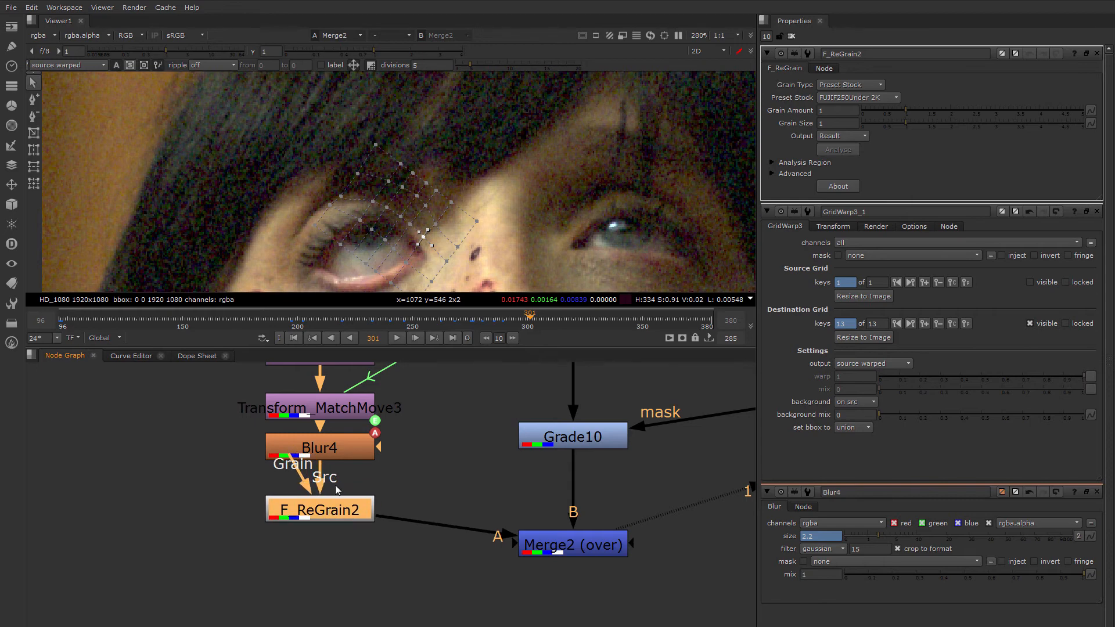
# Connect the Grain input of F_ReGrain2 to the Read1 live-action plate.
pyautogui.scroll(-4, 414, 172)
pyautogui.click(342, 444)
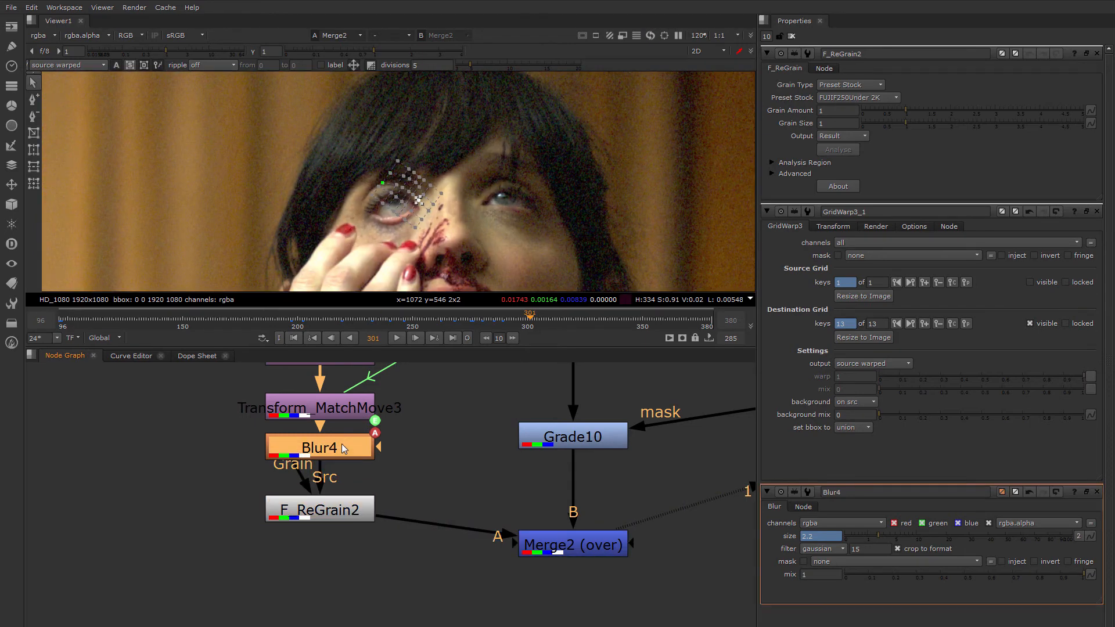
pyautogui.scroll(-3, 352, 456)
pyautogui.moveTo(353, 482); pyautogui.dragTo(360, 519, button='middle')
pyautogui.click(310, 568)
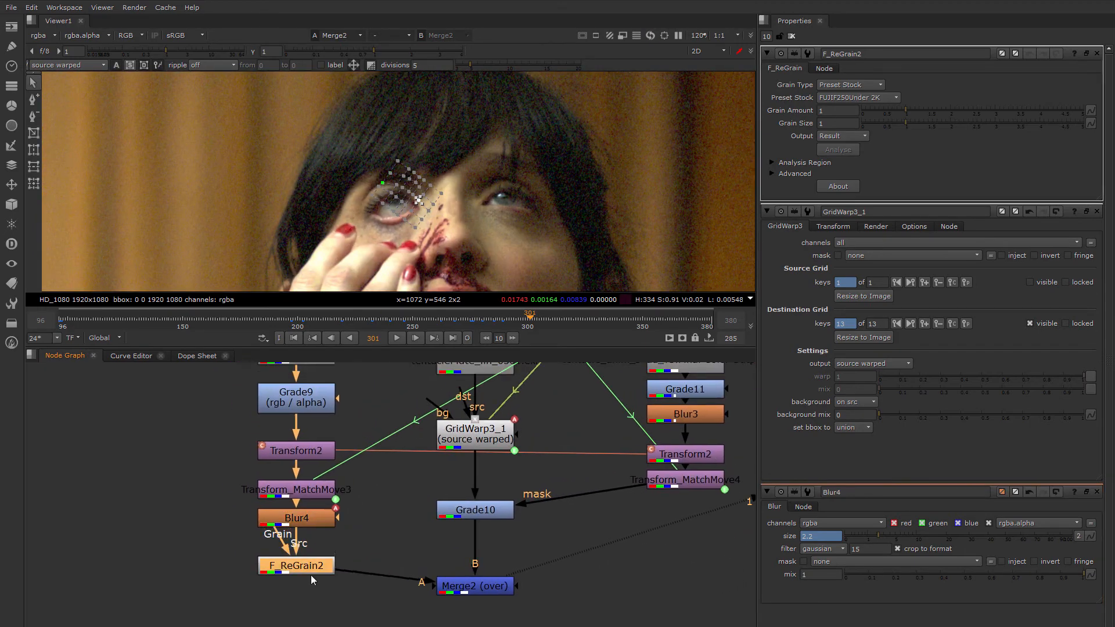
pyautogui.scroll(-3, 337, 559)
pyautogui.moveTo(399, 451); pyautogui.dragTo(398, 462, button='middle')
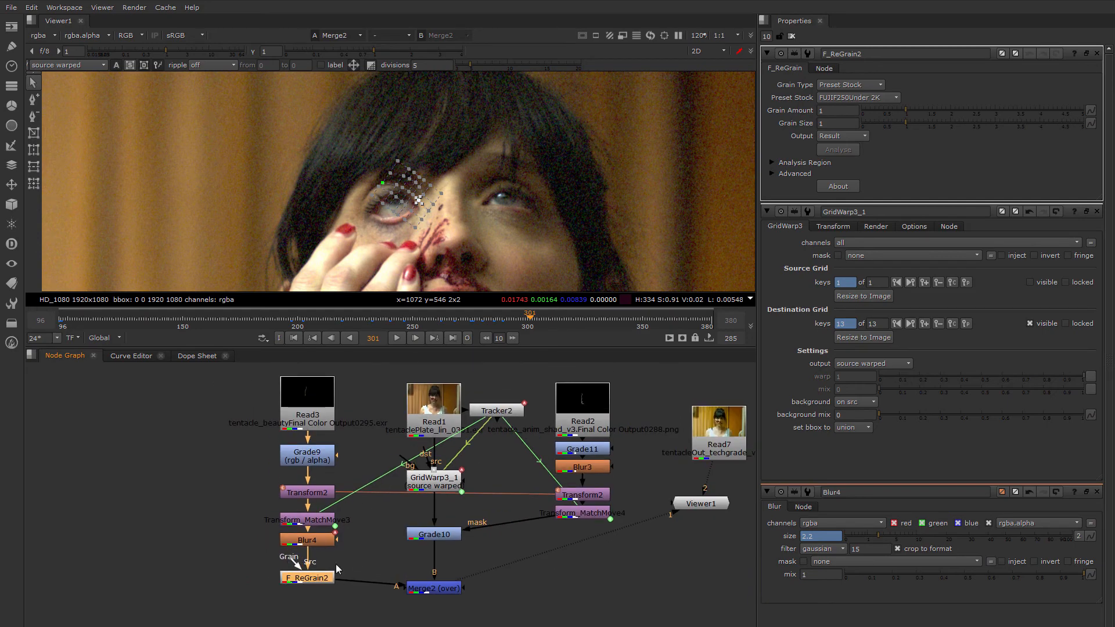
pyautogui.moveTo(296, 562); pyautogui.dragTo(429, 421)
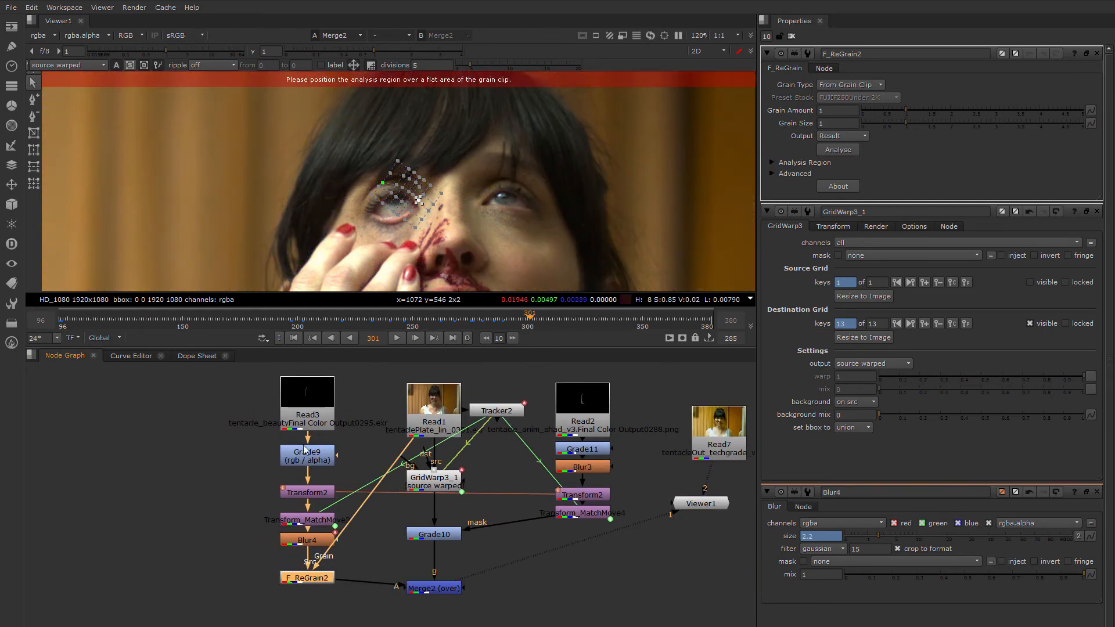
# Move the F_ReGrain2 analysis region off the woman's chin onto the flat brown area to the right of her head.
pyautogui.scroll(-6, 417, 217)
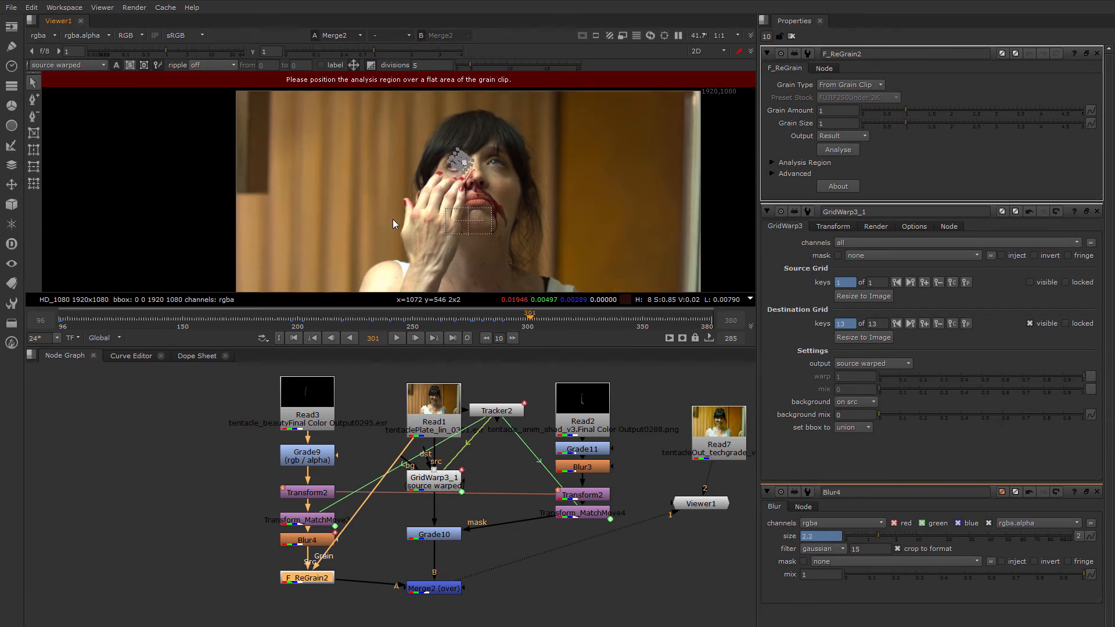
pyautogui.moveTo(468, 221); pyautogui.dragTo(625, 131)
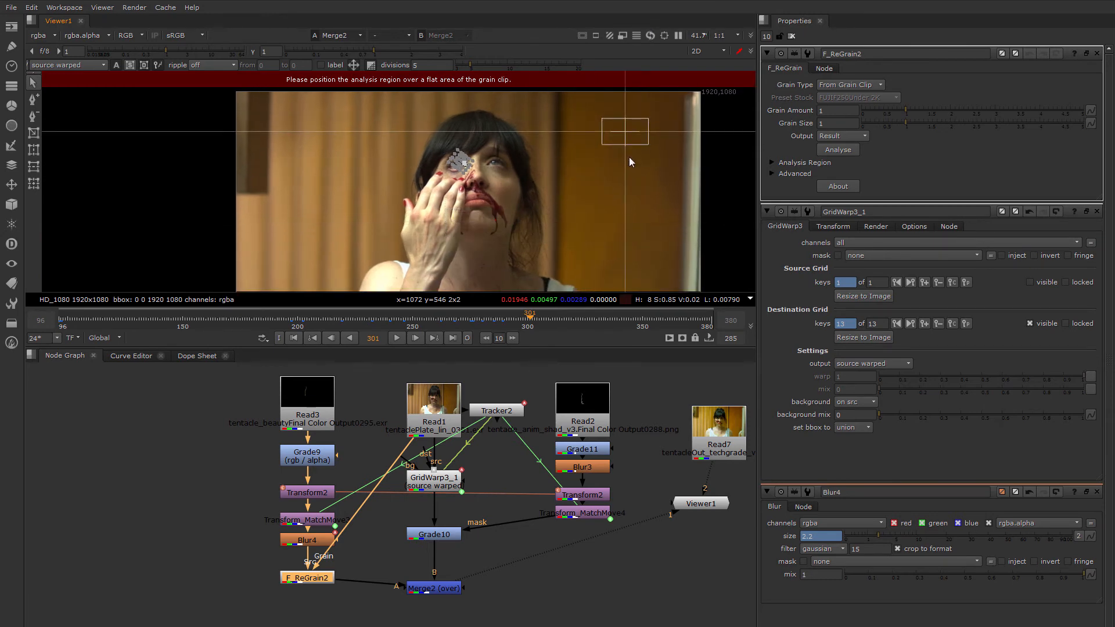
pyautogui.scroll(7, 550, 225)
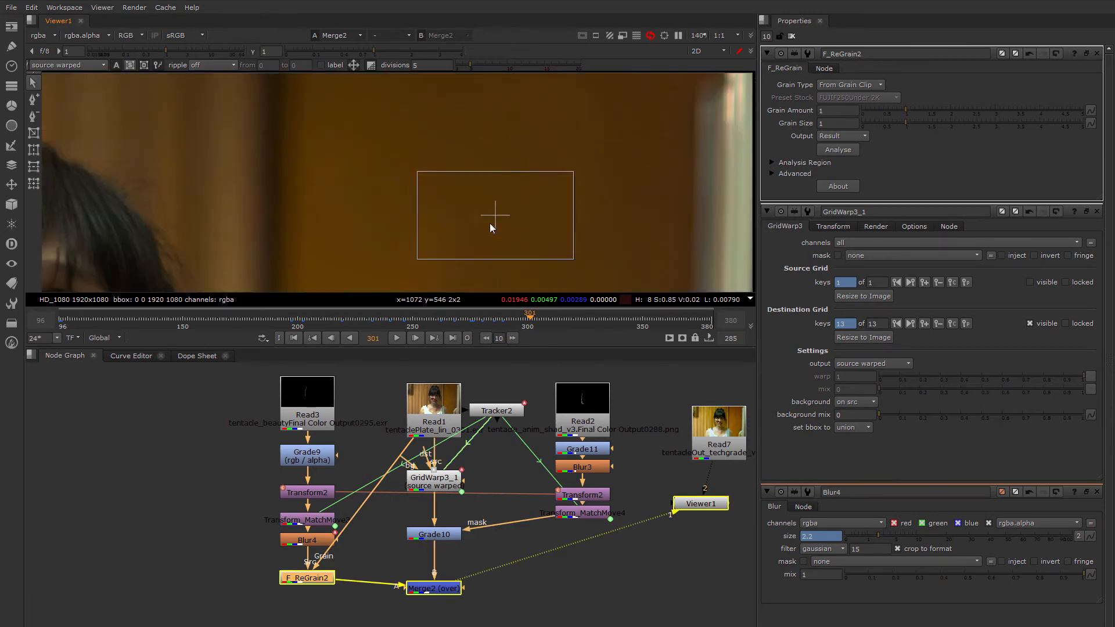
pyautogui.scroll(-4, 510, 198)
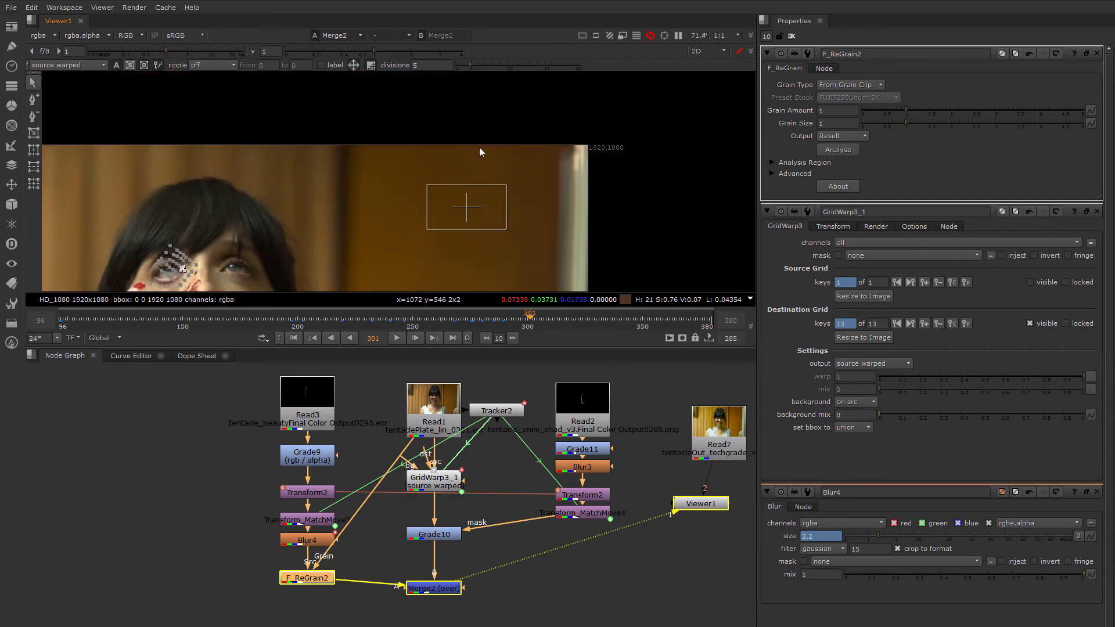
pyautogui.moveTo(479, 148); pyautogui.dragTo(601, 48, button='middle')
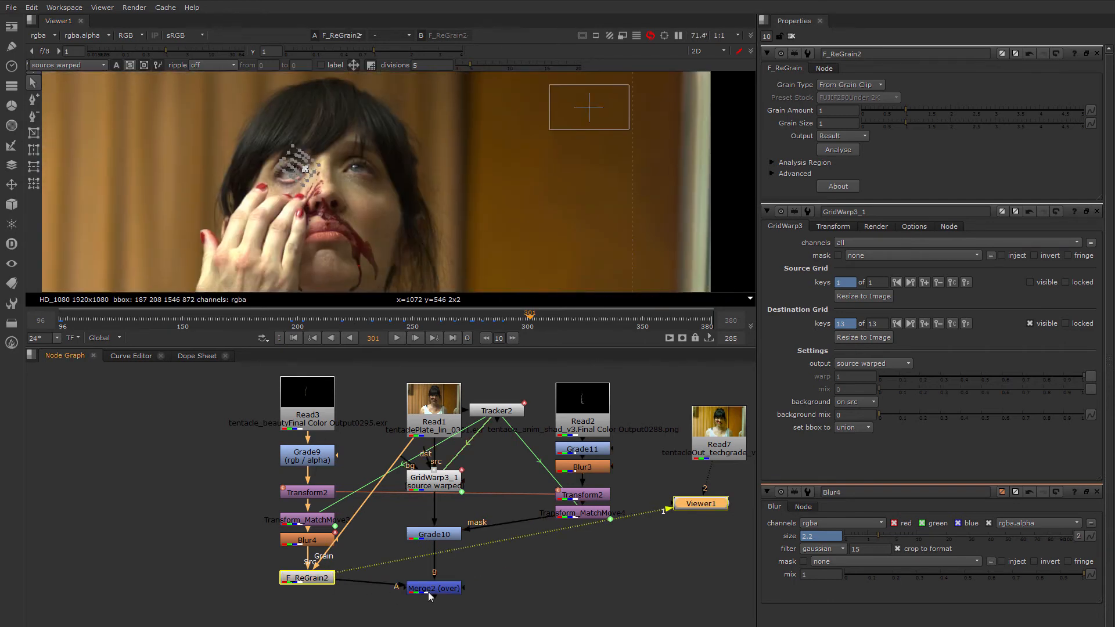
# Go to frame 208 and compare the tentacle's grain with the plate in the red, green and blue channels.
pyautogui.scroll(5, 290, 170)
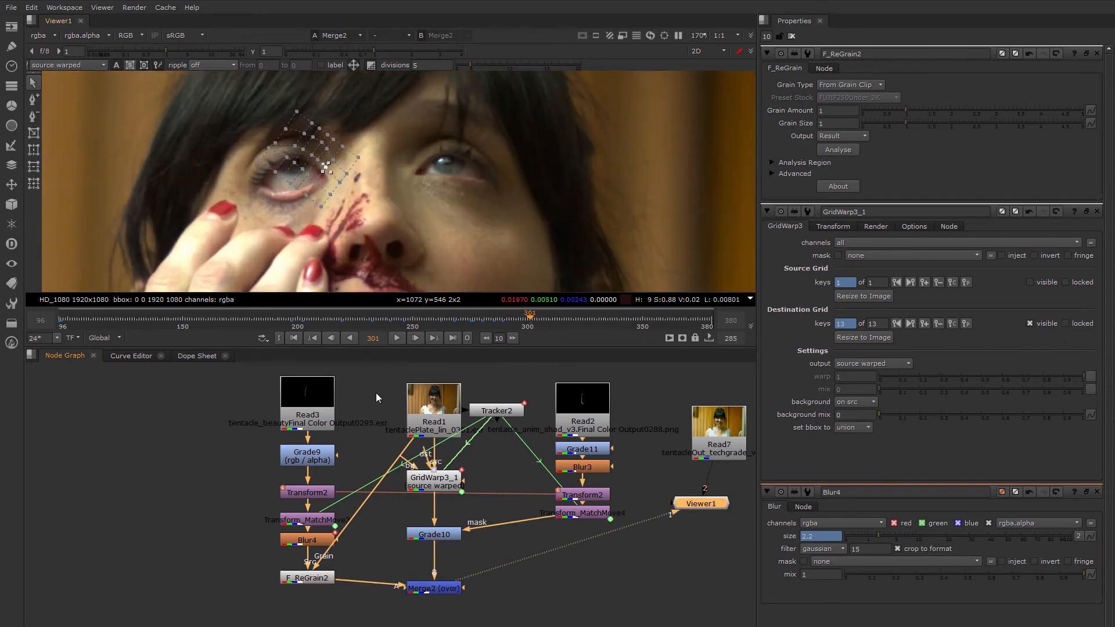
pyautogui.click(315, 319)
pyautogui.scroll(3, 377, 225)
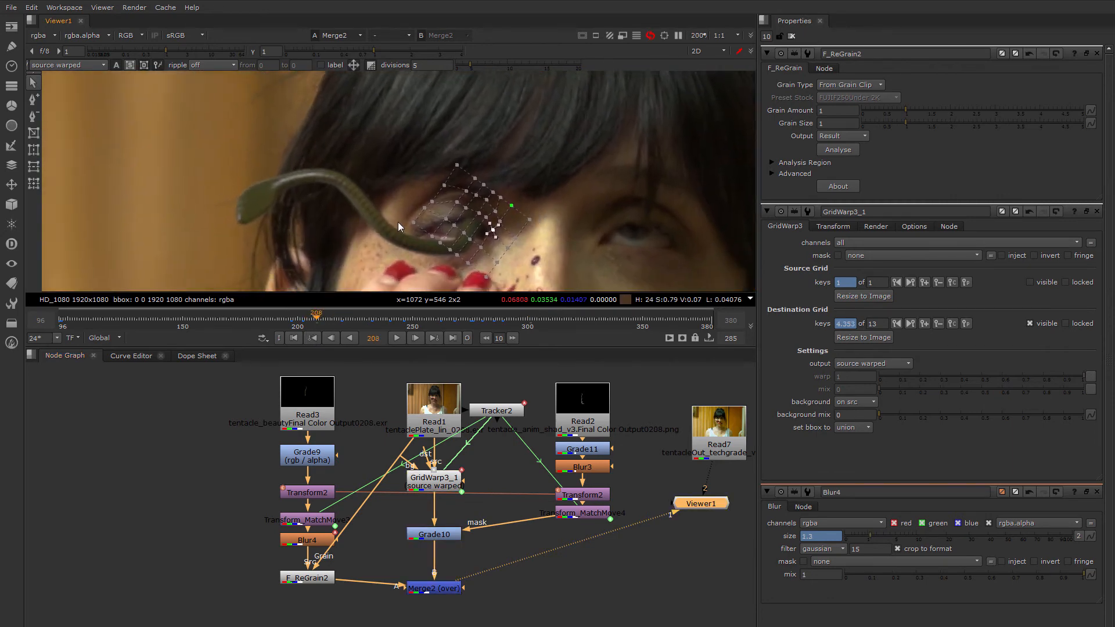
pyautogui.moveTo(339, 204); pyautogui.dragTo(345, 204, button='middle')
pyautogui.scroll(-3, 243, 200)
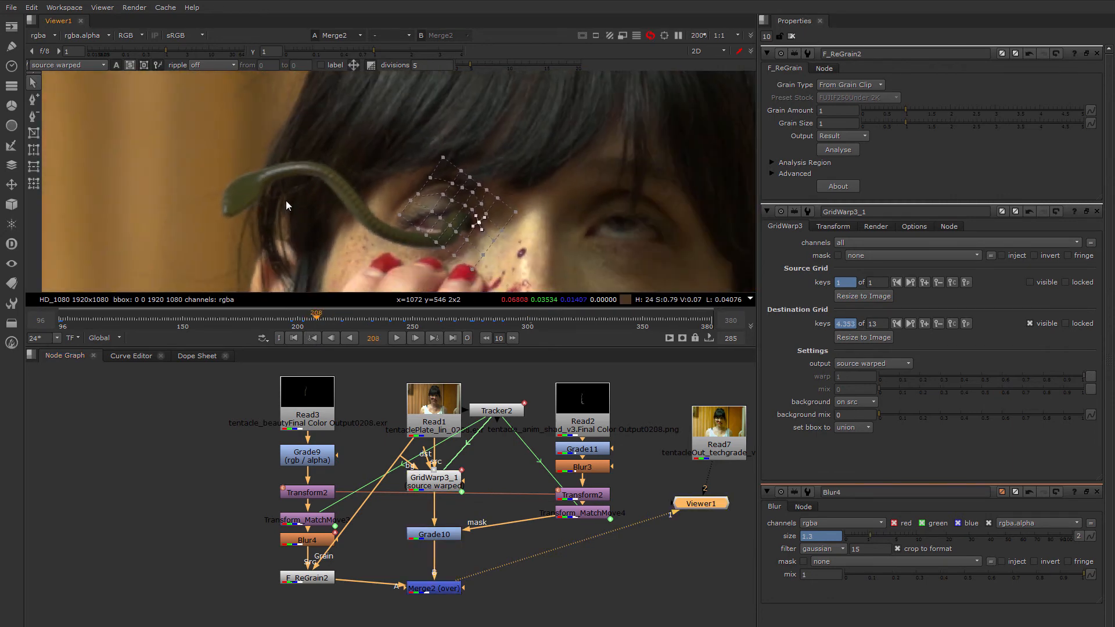
pyautogui.scroll(3, 286, 200)
pyautogui.moveTo(203, 194); pyautogui.dragTo(273, 197, button='middle')
pyautogui.scroll(3, 279, 205)
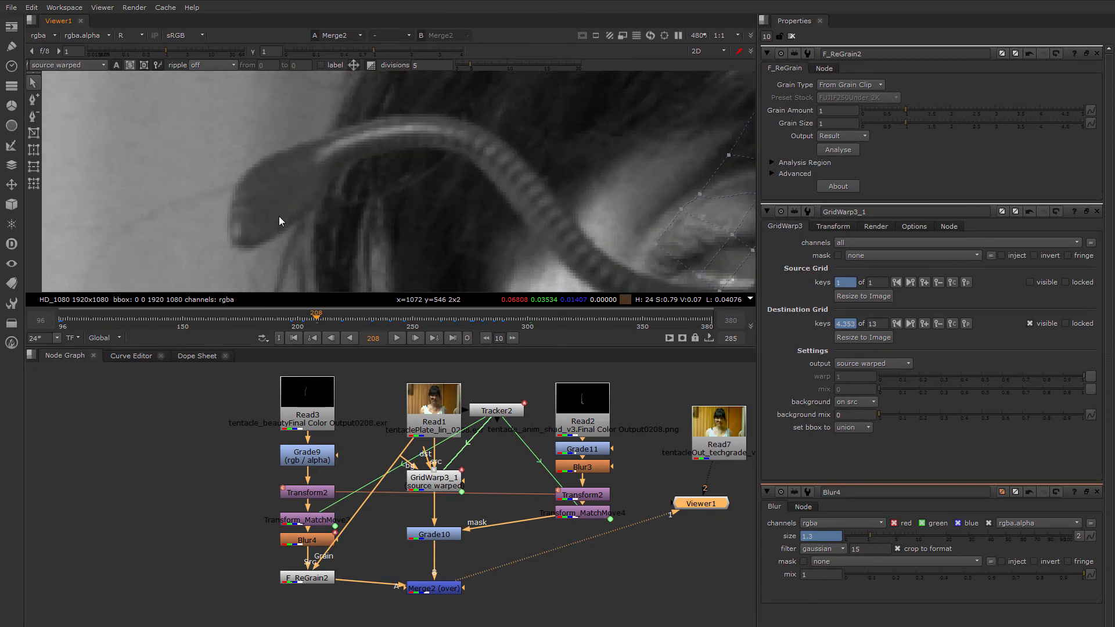
pyautogui.click(310, 580)
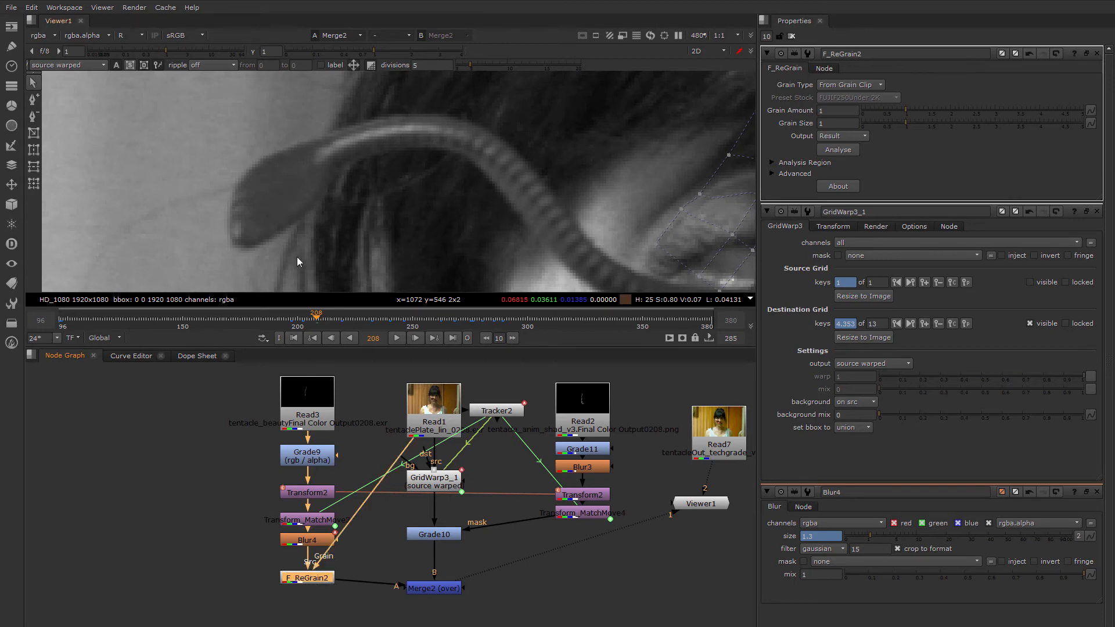
pyautogui.press('g')
pyautogui.moveTo(311, 234); pyautogui.dragTo(282, 163, button='middle')
pyautogui.press('b')
pyautogui.scroll(-2, 283, 163)
pyautogui.moveTo(372, 187); pyautogui.dragTo(384, 203, button='middle')
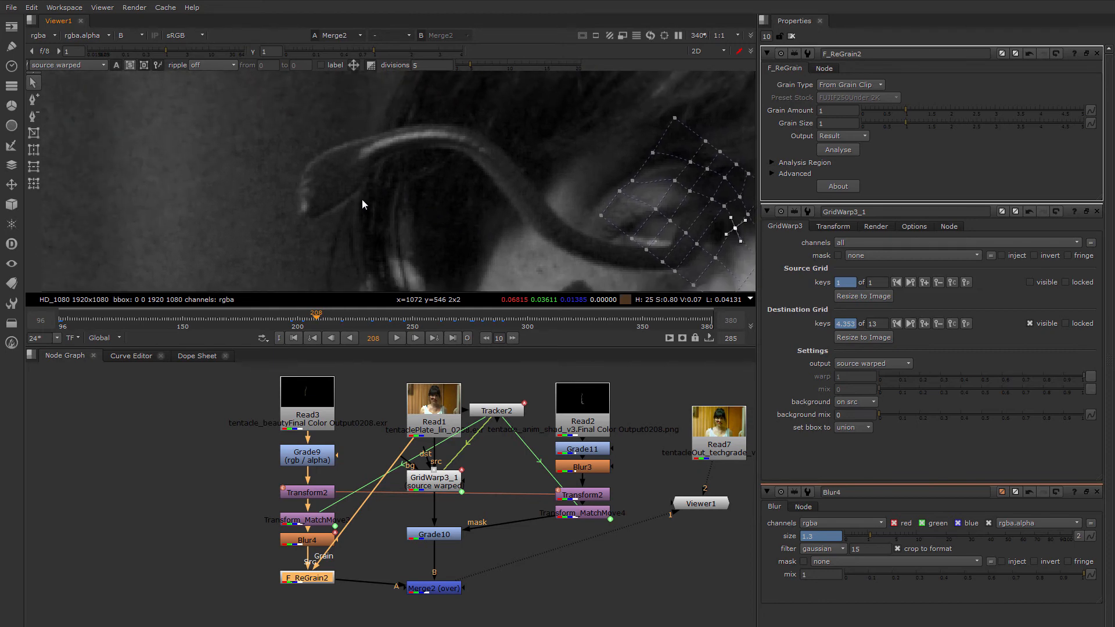
# Show only the F_ReGrain2 properties and enable Use Sampled Response in its advanced Grain Response settings.
pyautogui.click(792, 37)
pyautogui.doubleClick(321, 579)
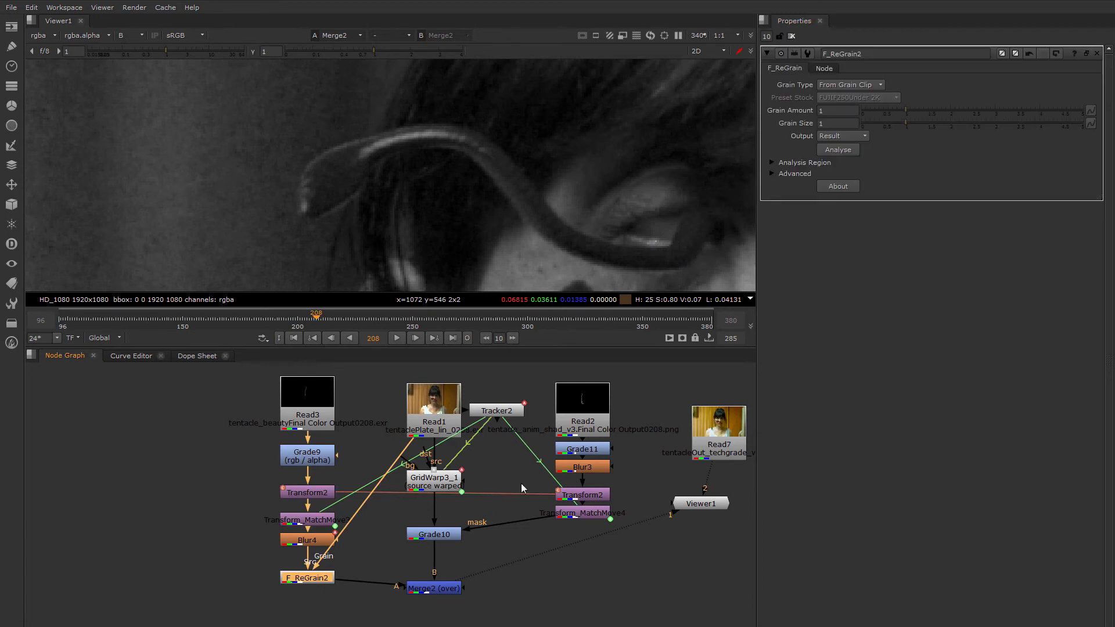
pyautogui.click(771, 174)
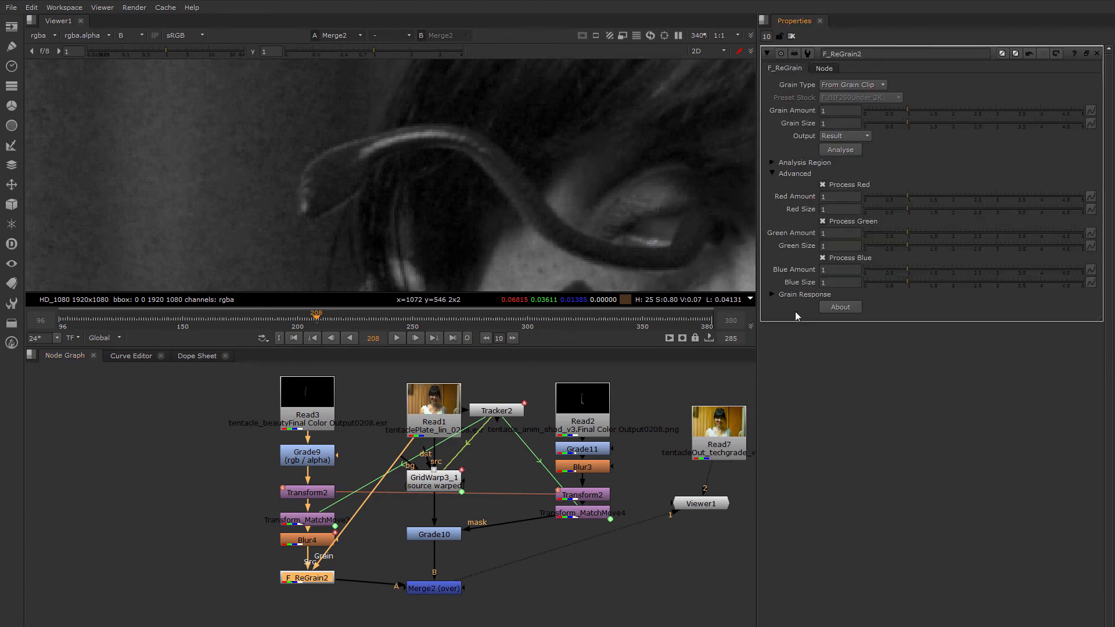
pyautogui.click(772, 295)
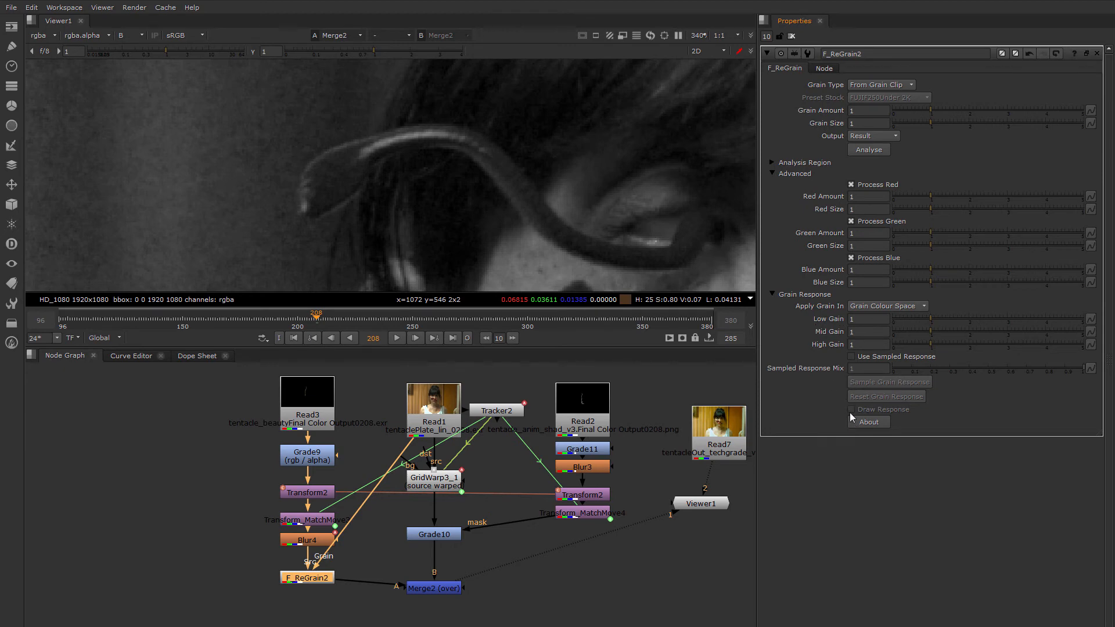
pyautogui.click(852, 357)
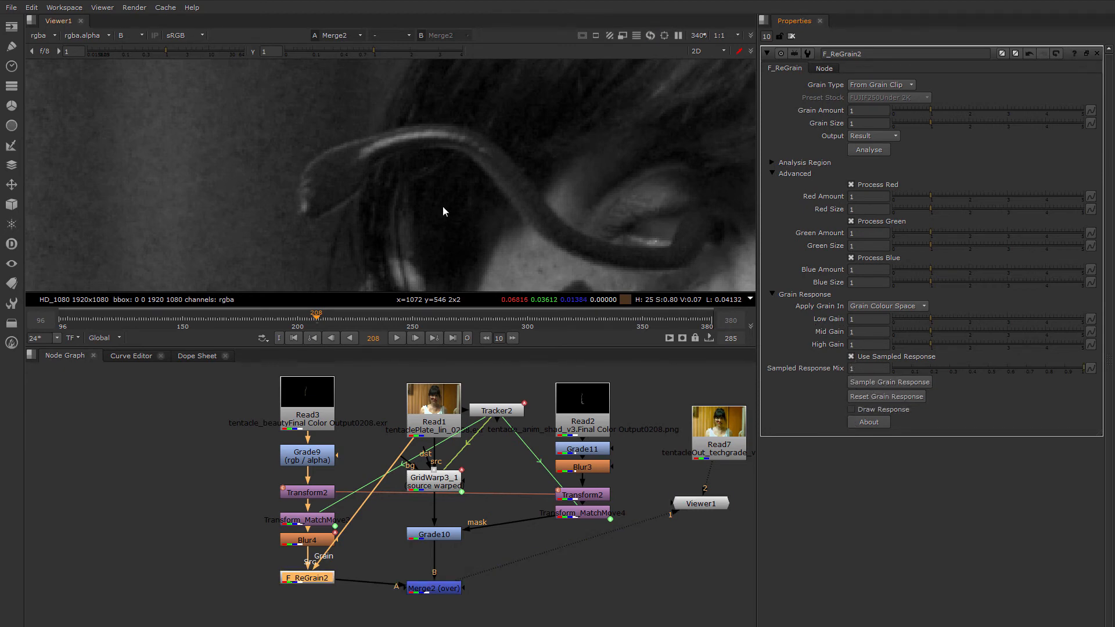
# Inspect the blue channel grain across the tentacle and face, stepping back from frame 208 to frame 204.
pyautogui.moveTo(443, 207); pyautogui.dragTo(125, 173, button='middle')
pyautogui.moveTo(531, 201); pyautogui.dragTo(468, 176, button='middle')
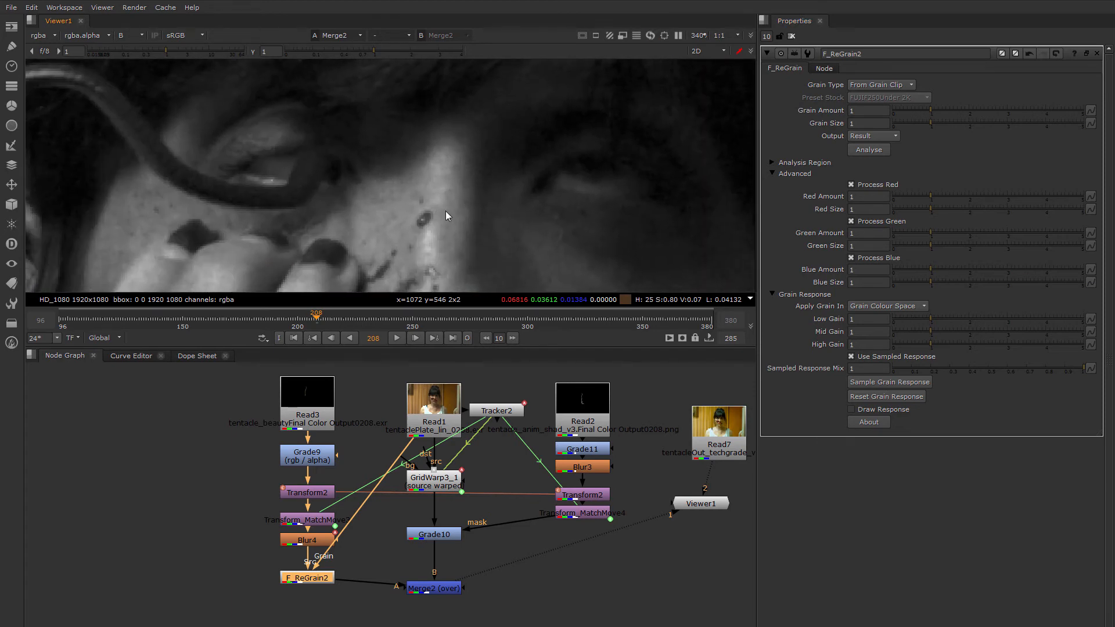
pyautogui.moveTo(456, 180); pyautogui.dragTo(746, 211, button='middle')
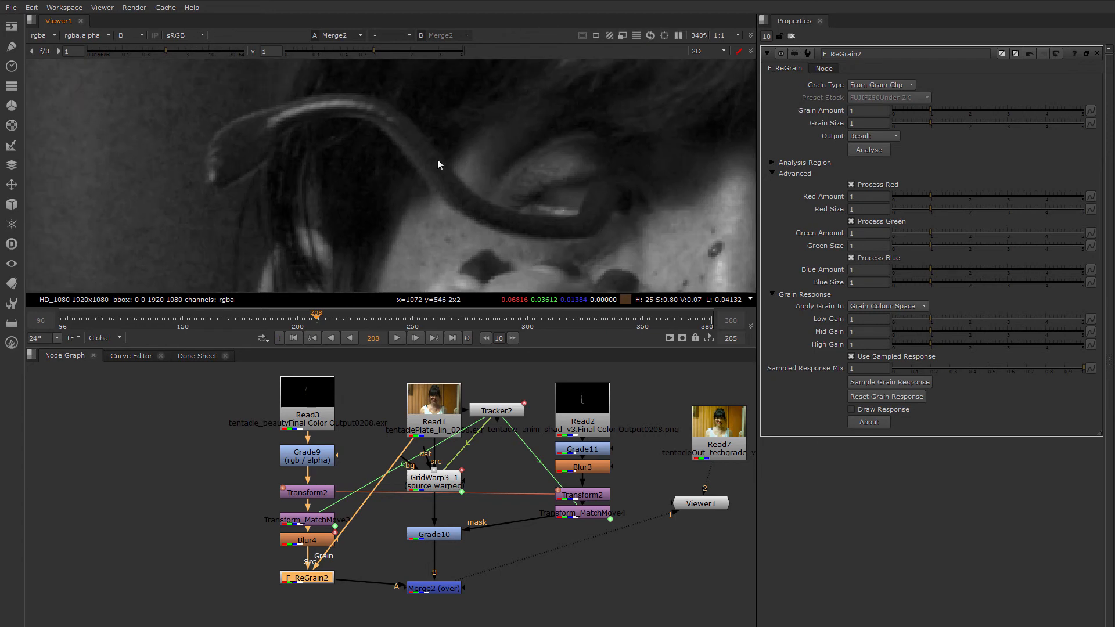
pyautogui.scroll(-3, 253, 150)
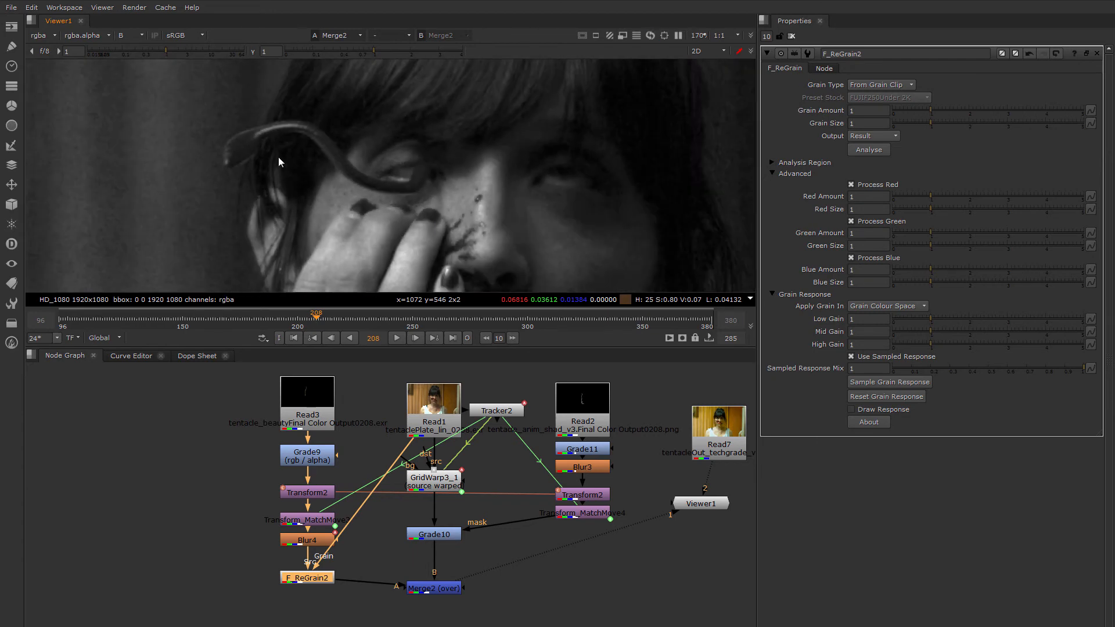
pyautogui.moveTo(278, 157); pyautogui.dragTo(301, 163, button='middle')
pyautogui.scroll(3, 250, 153)
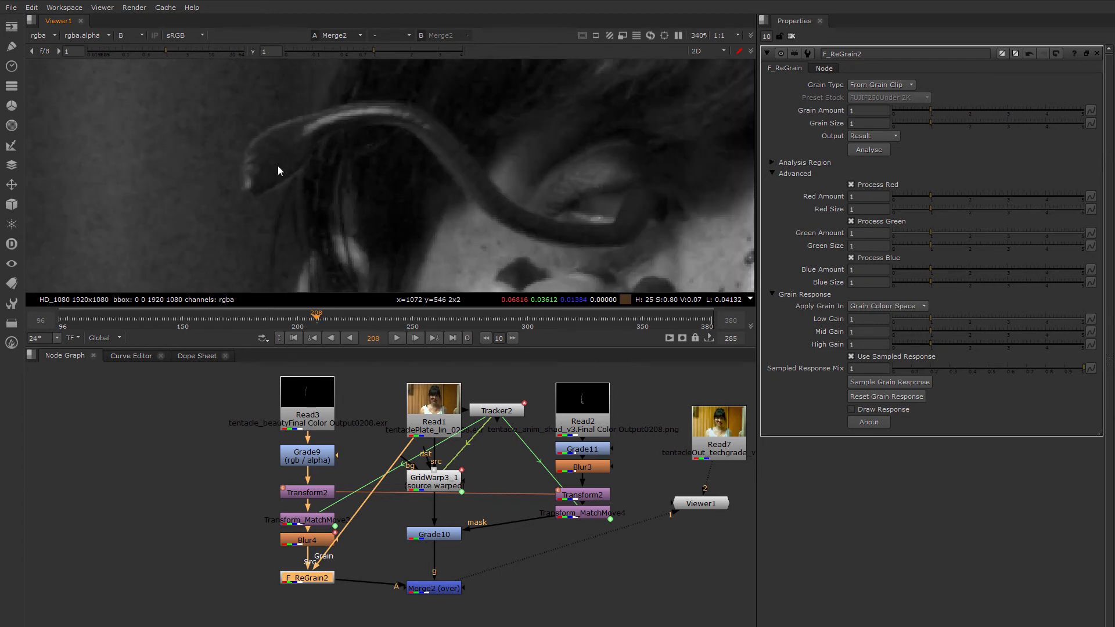
pyautogui.press('Left')
pyautogui.press('Left')
pyautogui.press('Left')
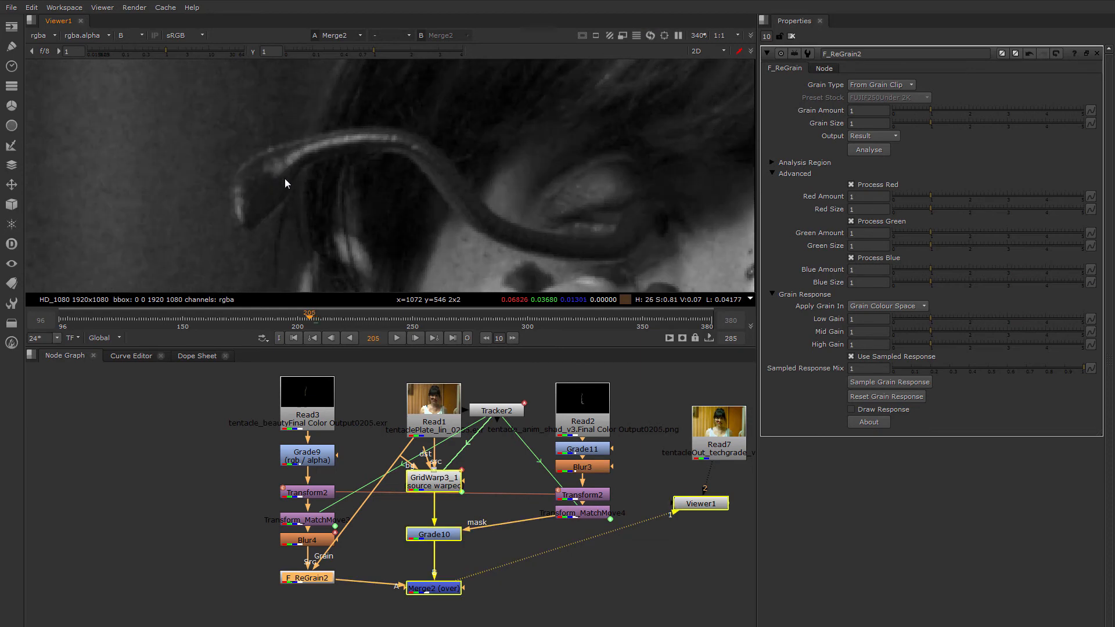
pyautogui.press('Left')
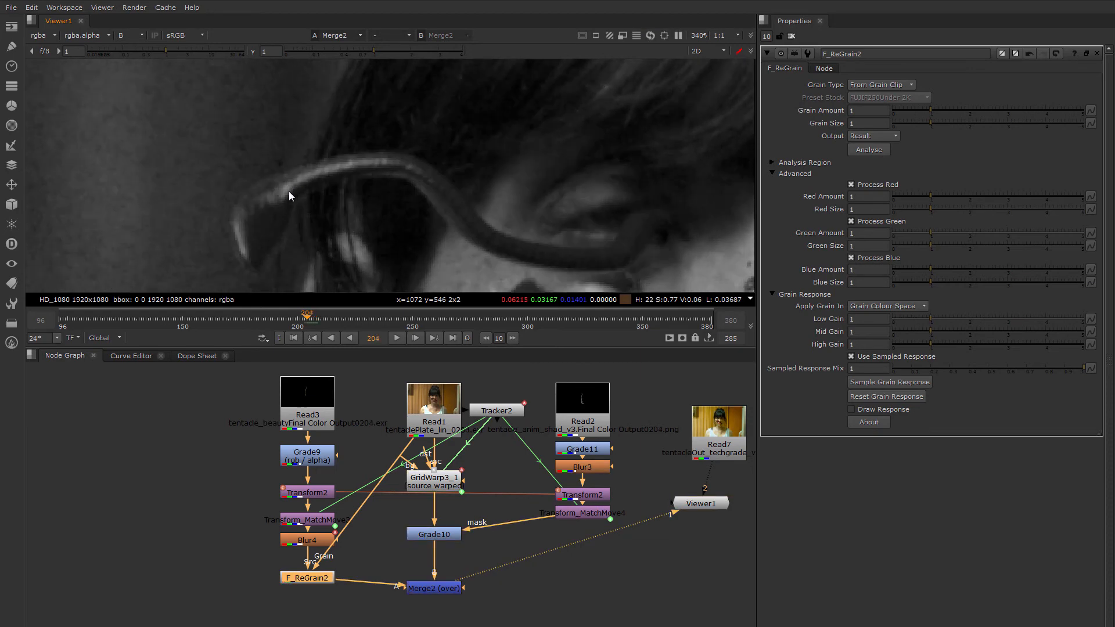
# Examine the tentacle's green channel up close at frame 204 and set F_ReGrain2's Green Amount to 1.84.
pyautogui.press('g')
pyautogui.moveTo(290, 200); pyautogui.dragTo(355, 122, button='middle')
pyautogui.scroll(4, 274, 179)
pyautogui.scroll(-2, 274, 179)
pyautogui.scroll(-2, 360, 134)
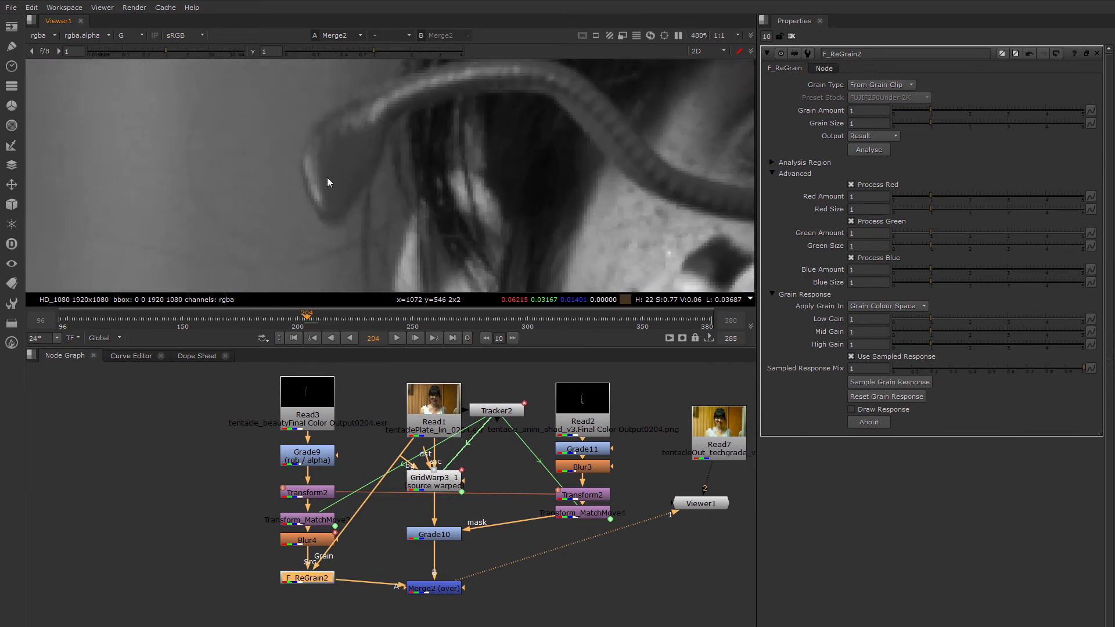
pyautogui.scroll(4, 328, 173)
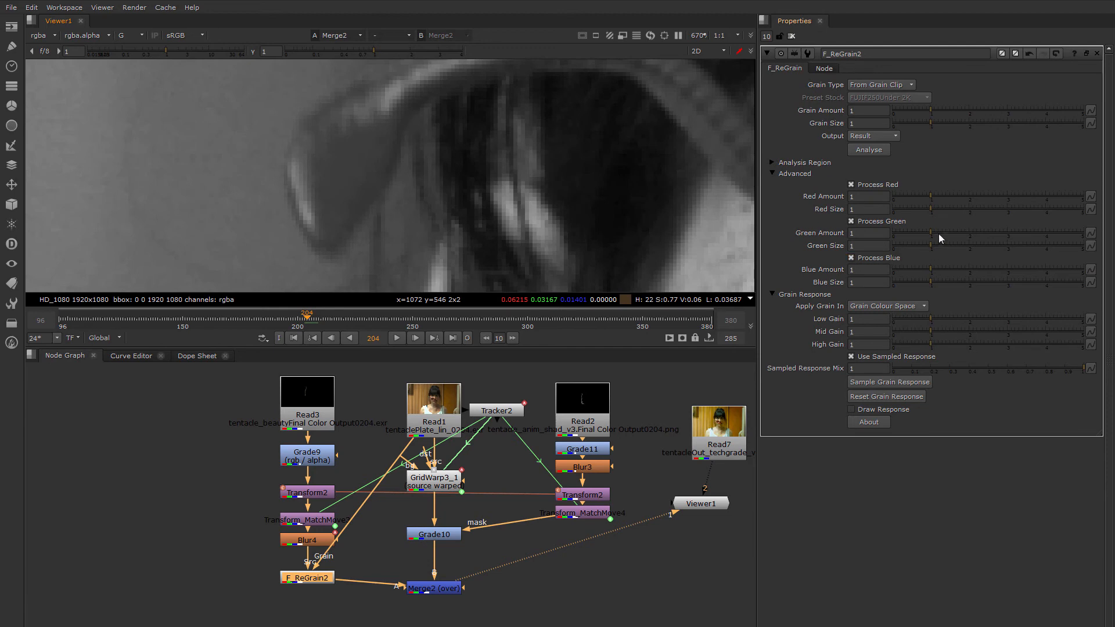
pyautogui.moveTo(935, 232); pyautogui.dragTo(962, 235)
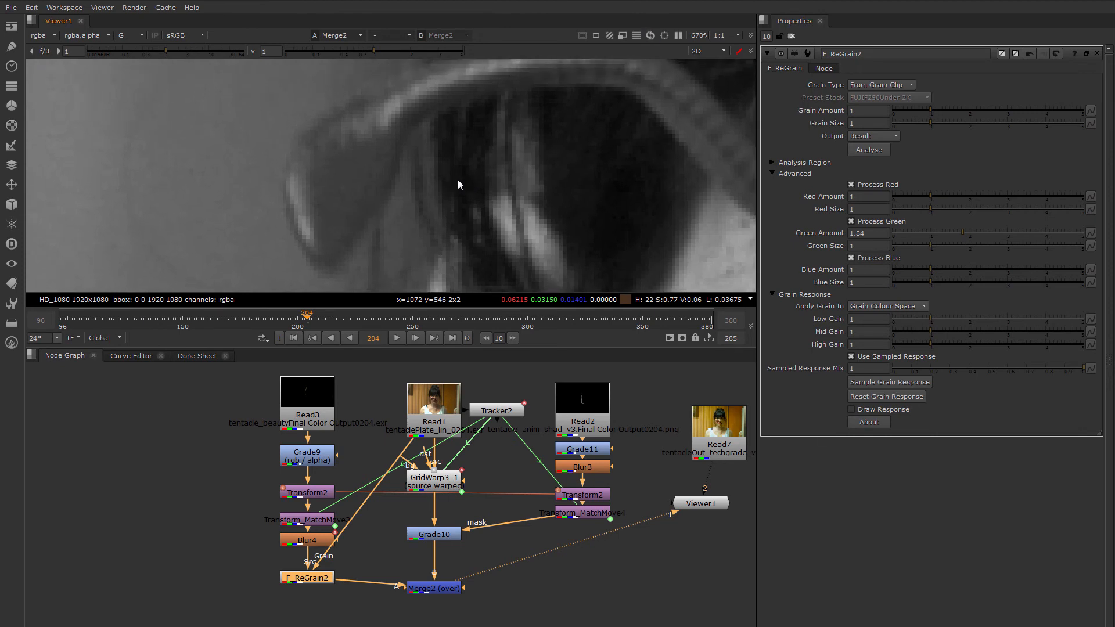
# Examine the red channel grain on the tentacle and surrounding face at frame 204.
pyautogui.press('r')
pyautogui.scroll(-3, 465, 191)
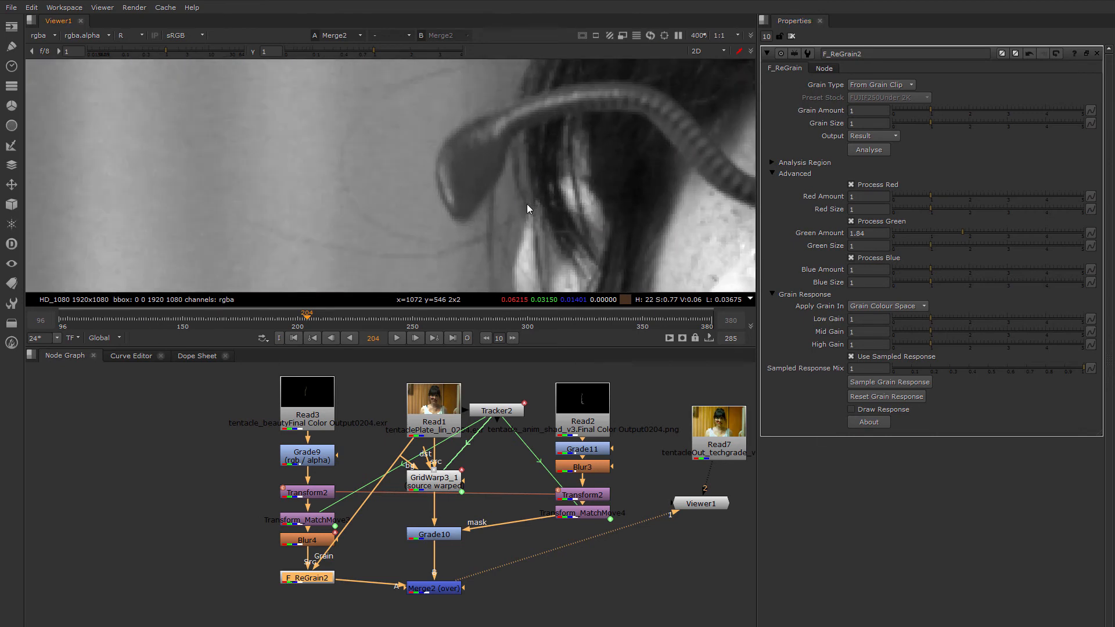
pyautogui.scroll(-2, 527, 208)
pyautogui.scroll(-2, 325, 197)
pyautogui.moveTo(407, 200); pyautogui.dragTo(245, 182, button='middle')
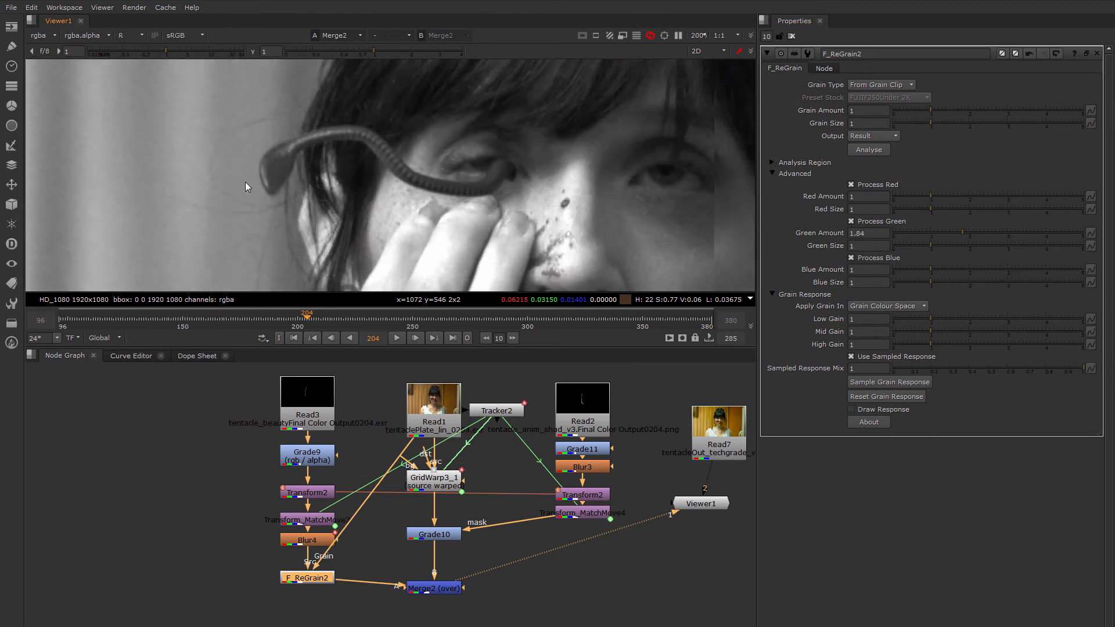
pyautogui.scroll(-2, 316, 186)
pyautogui.scroll(5, 441, 194)
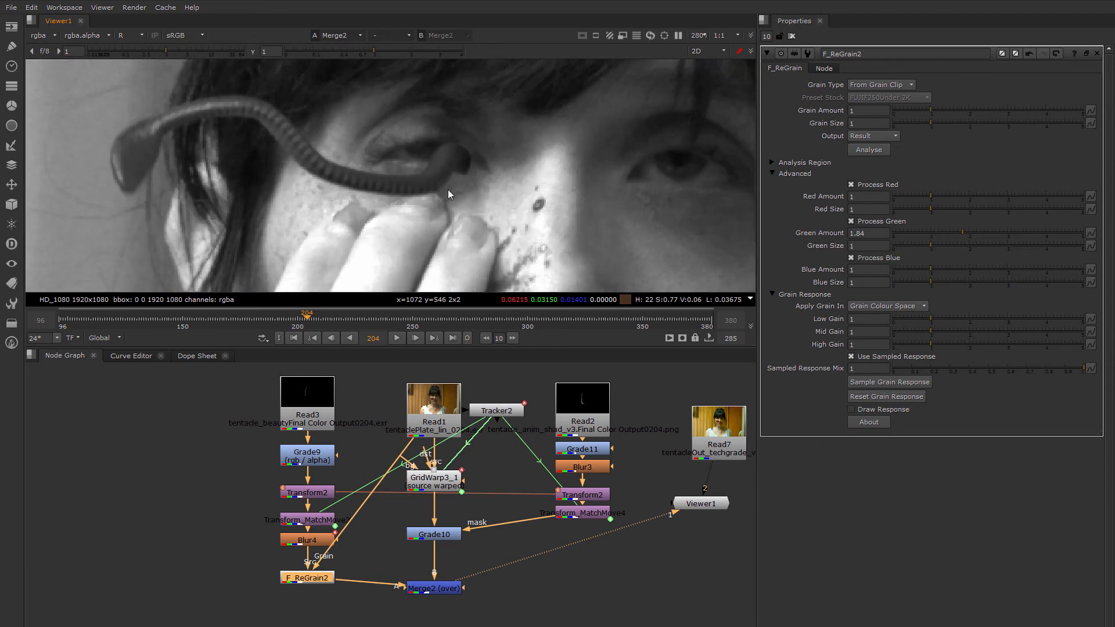
# Set F_ReGrain2's Red Amount to 1.46 while checking the tentacle in the red channel.
pyautogui.moveTo(235, 172); pyautogui.dragTo(292, 180, button='middle')
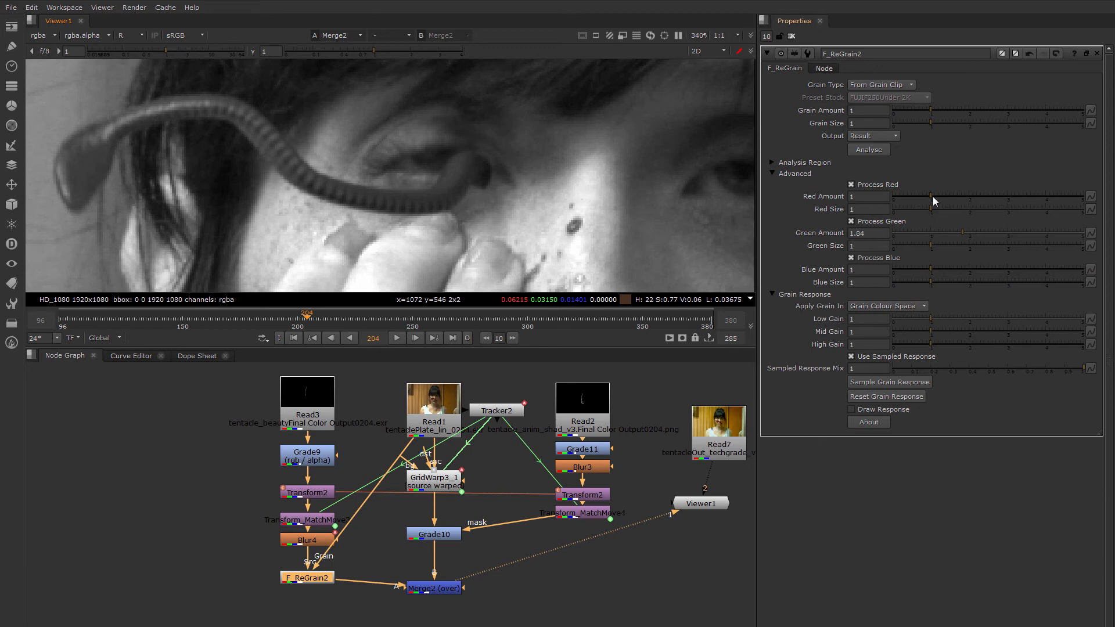
pyautogui.moveTo(933, 196); pyautogui.dragTo(949, 198)
pyautogui.moveTo(525, 171); pyautogui.dragTo(573, 180, button='middle')
# Inspect the tentacle and face in the green and blue channels, temporarily changing the viewer gain and resetting it.
pyautogui.press('g')
pyautogui.press('b')
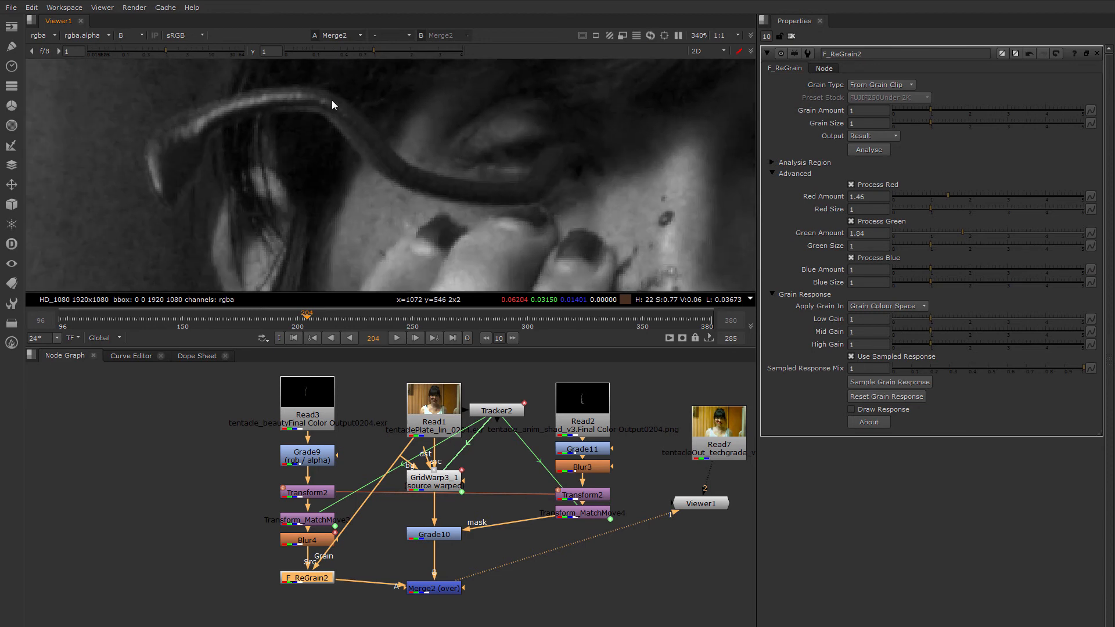
pyautogui.moveTo(223, 54); pyautogui.dragTo(222, 51)
pyautogui.click(46, 52)
pyautogui.scroll(-6, 326, 133)
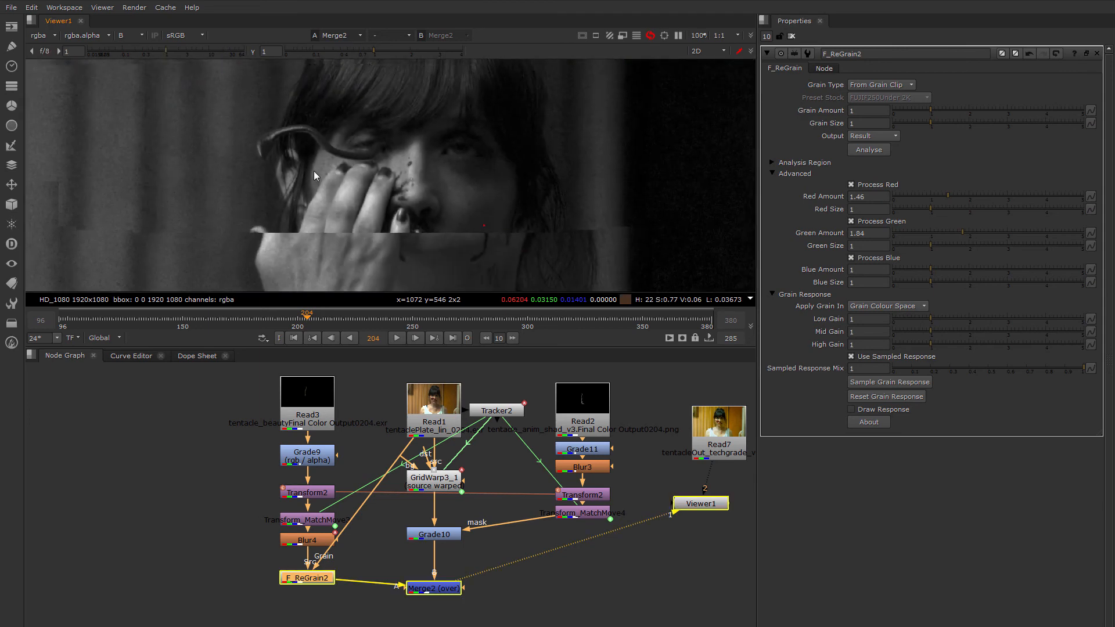
# Restore the full-colour view, go to frame 197, and close all open node properties.
pyautogui.press('b')
pyautogui.scroll(-4, 298, 190)
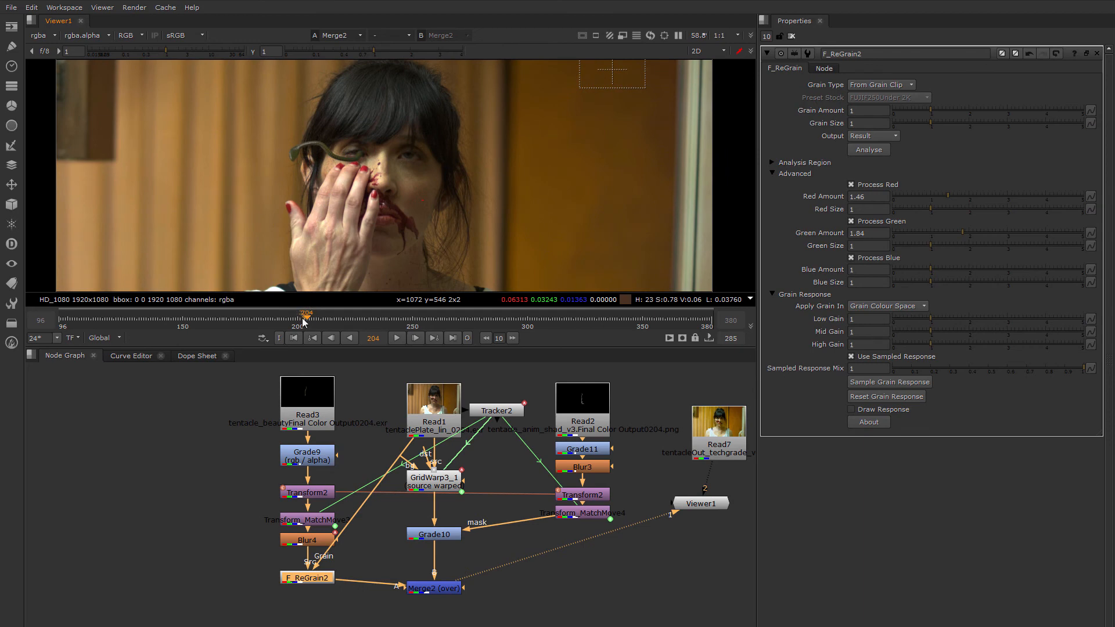
pyautogui.moveTo(304, 320); pyautogui.dragTo(291, 321)
pyautogui.click(791, 37)
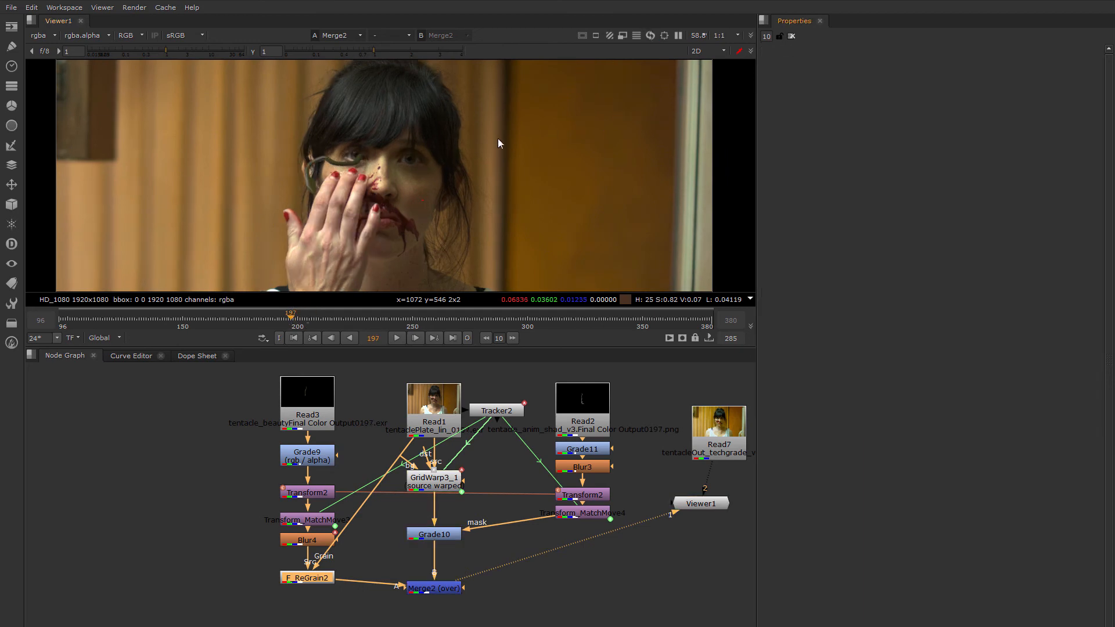
# Enlarge the viewer area above the node graph and frame the composite at 50% zoom.
pyautogui.scroll(-2, 407, 185)
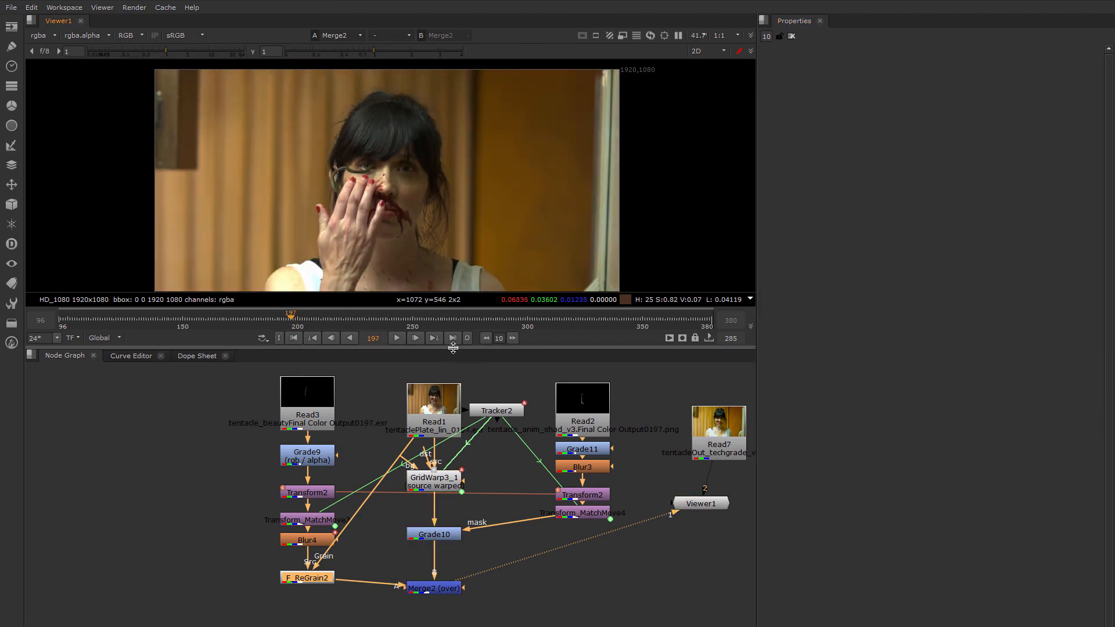
pyautogui.moveTo(452, 348); pyautogui.dragTo(452, 425)
pyautogui.moveTo(481, 307); pyautogui.dragTo(385, 270, button='middle')
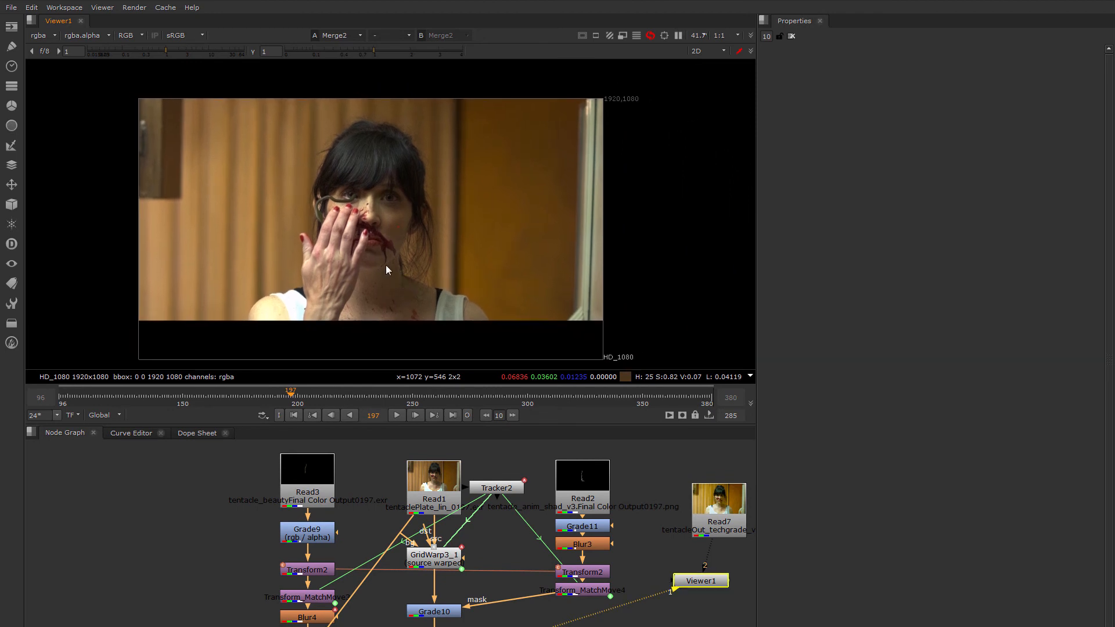
pyautogui.scroll(2, 378, 231)
pyautogui.scroll(-2, 406, 231)
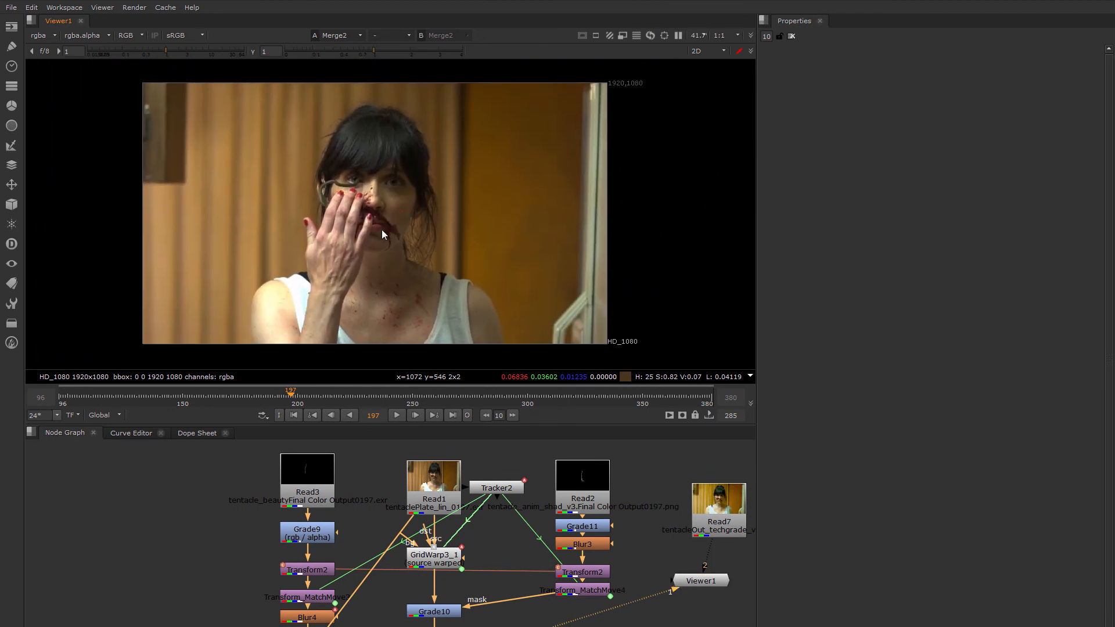
pyautogui.scroll(1, 381, 233)
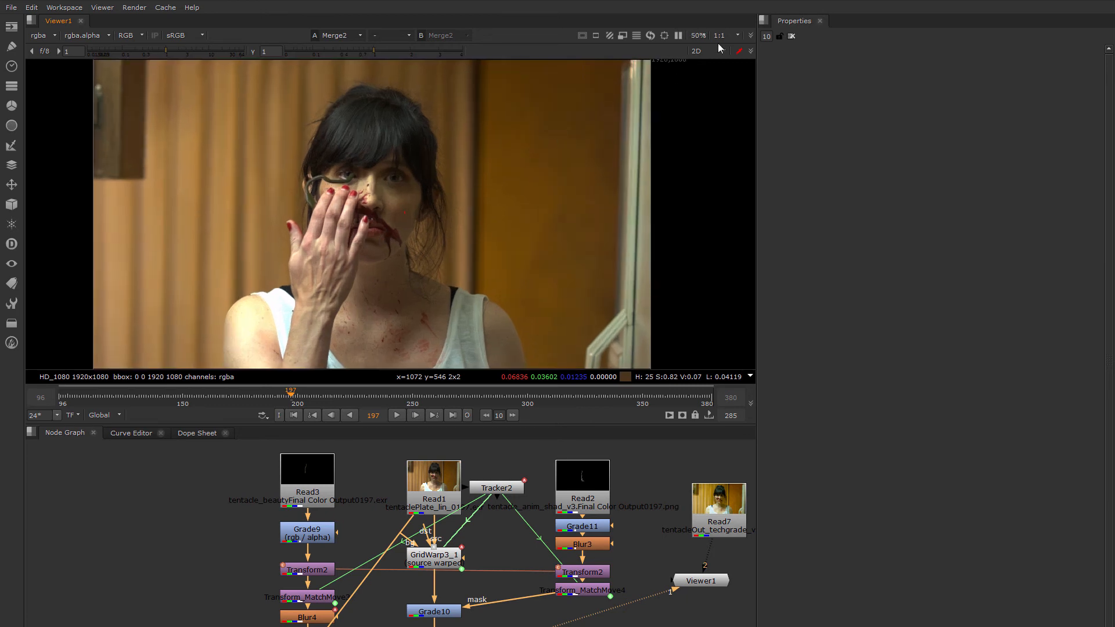
# Try a 1:2 viewer downscale ratio while changing frames, and restore the ratio to 1:1.
pyautogui.click(736, 35)
pyautogui.click(727, 55)
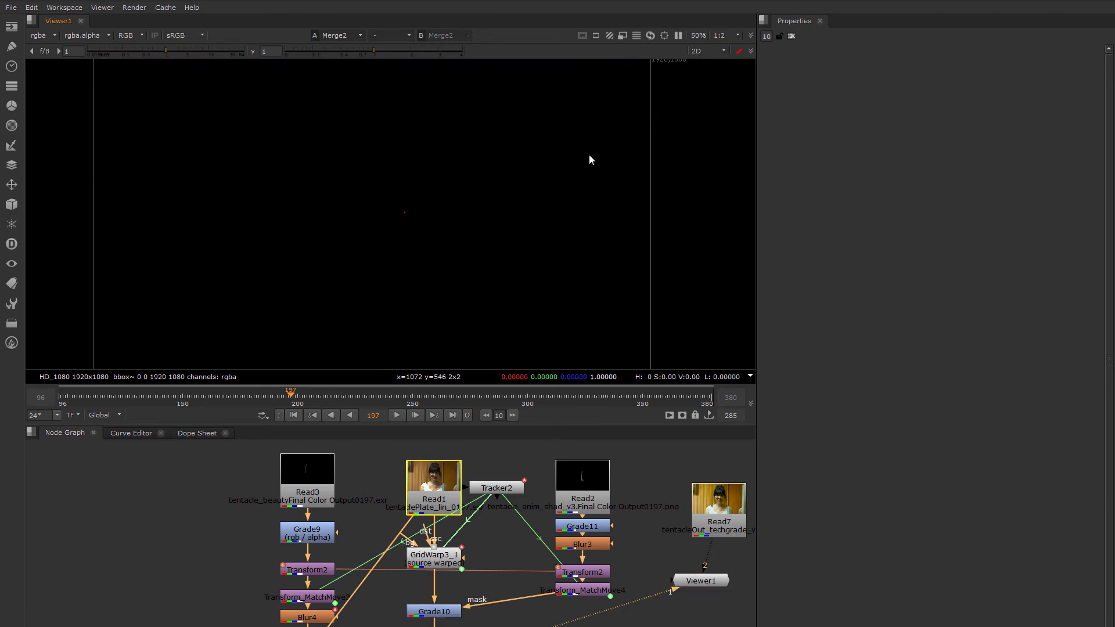
pyautogui.press('Left')
pyautogui.press('Left')
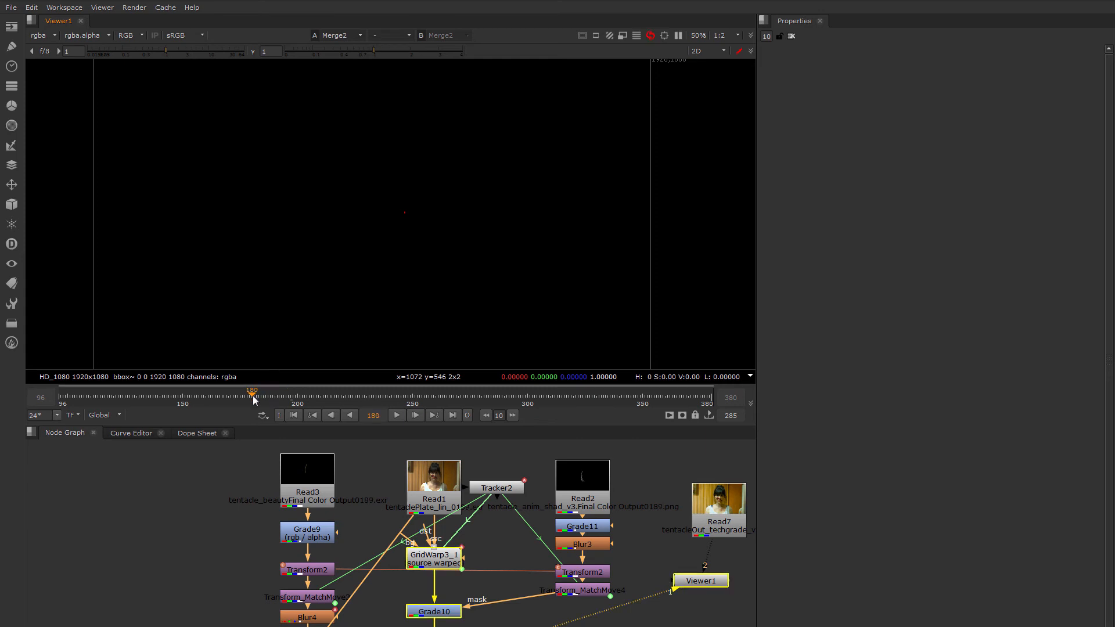
pyautogui.click(737, 36)
pyautogui.click(730, 47)
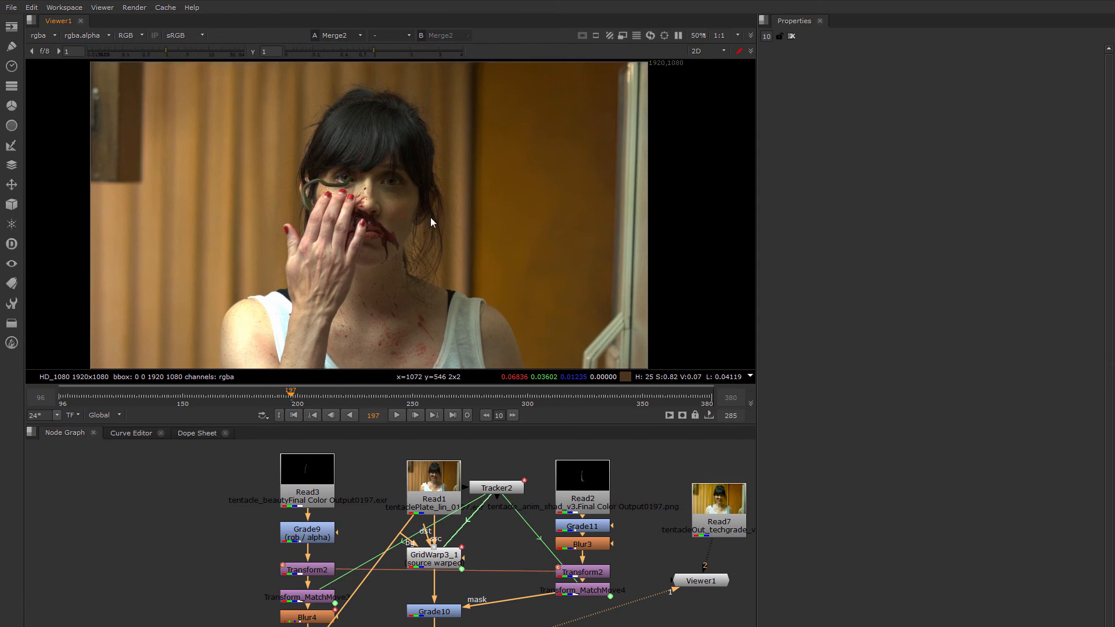
# Play the composite forward from the beginning of the shot and set the playback out point at frame 319.
pyautogui.moveTo(434, 210); pyautogui.dragTo(441, 215, button='middle')
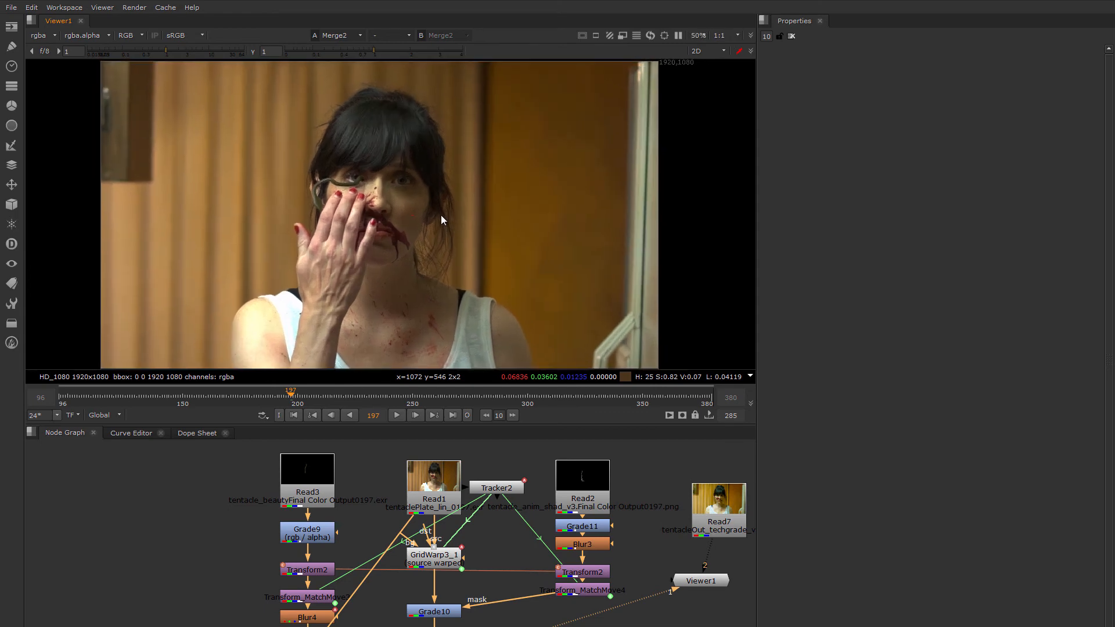
pyautogui.moveTo(432, 424); pyautogui.dragTo(433, 433)
pyautogui.moveTo(422, 332); pyautogui.dragTo(420, 327, button='middle')
pyautogui.click(61, 409)
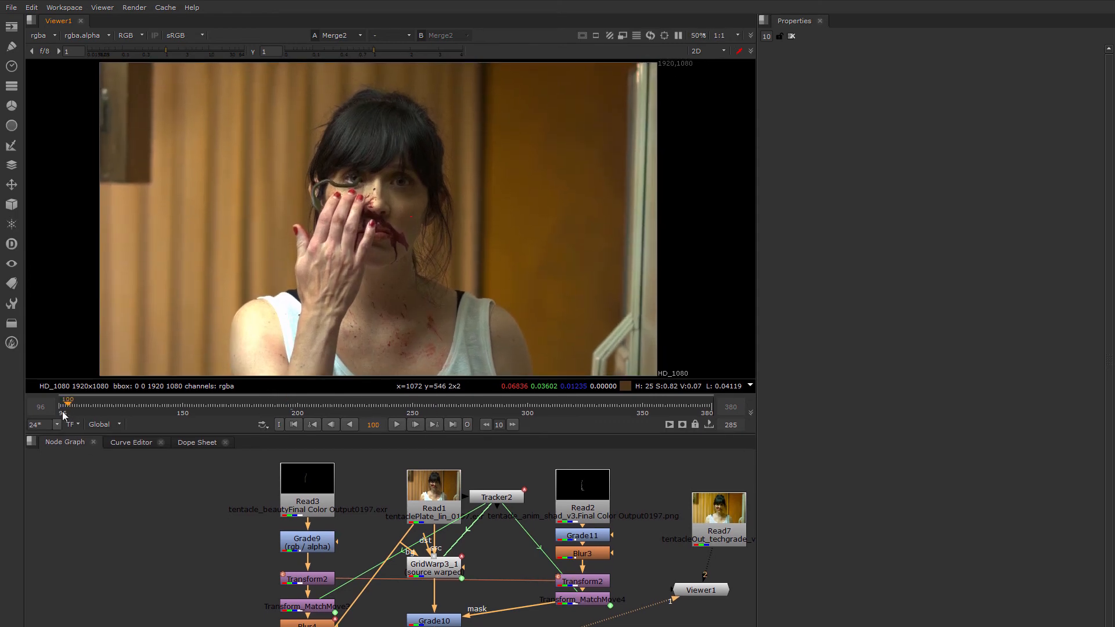
pyautogui.click(396, 424)
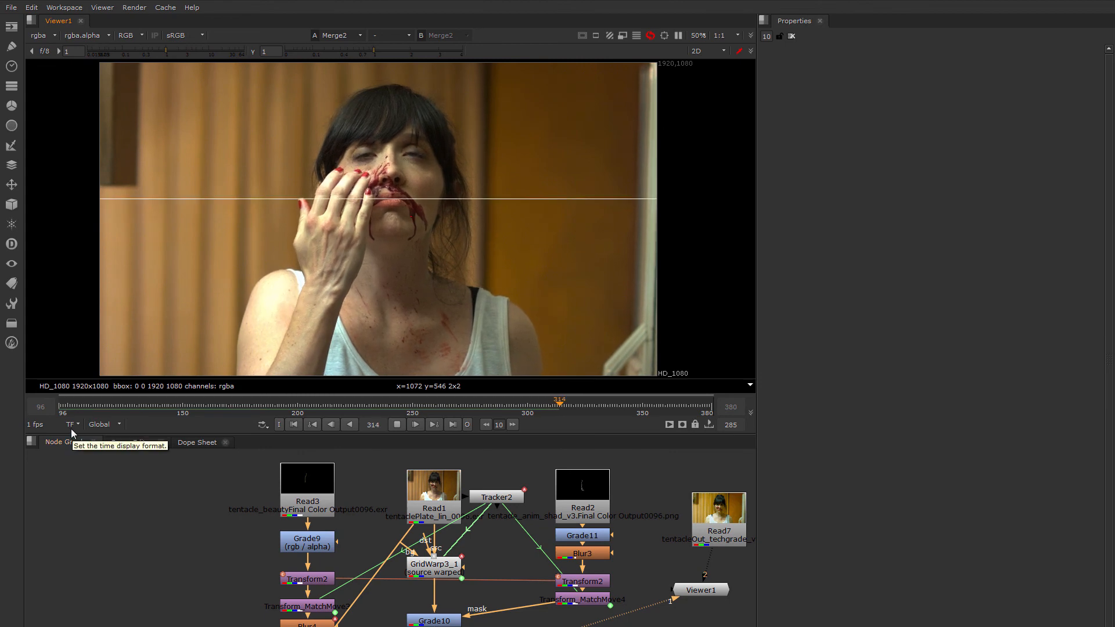
pyautogui.click(466, 425)
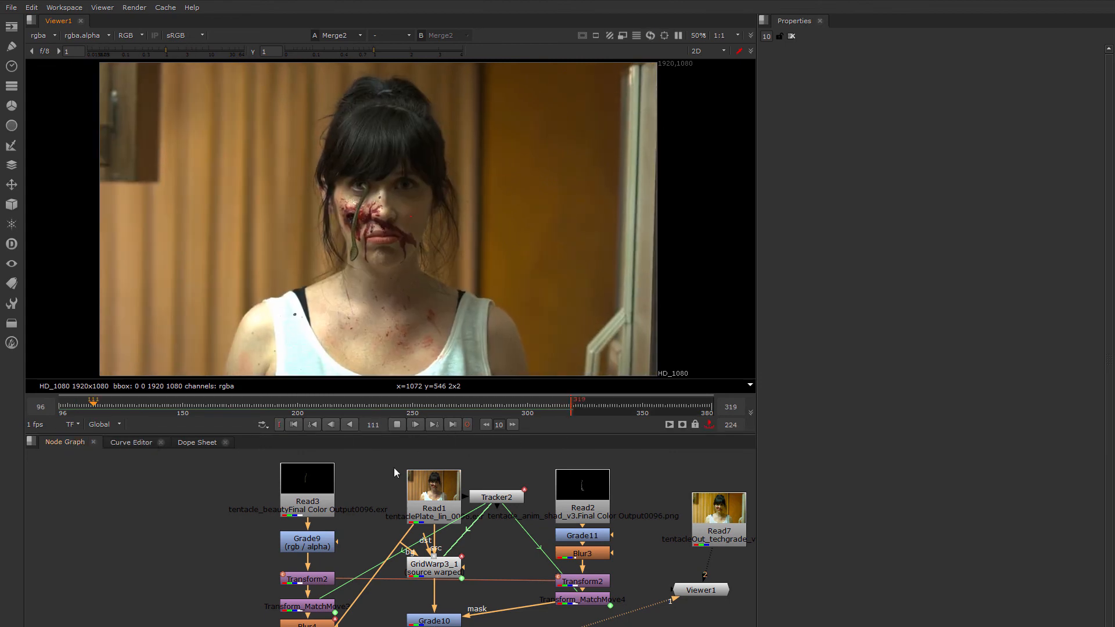